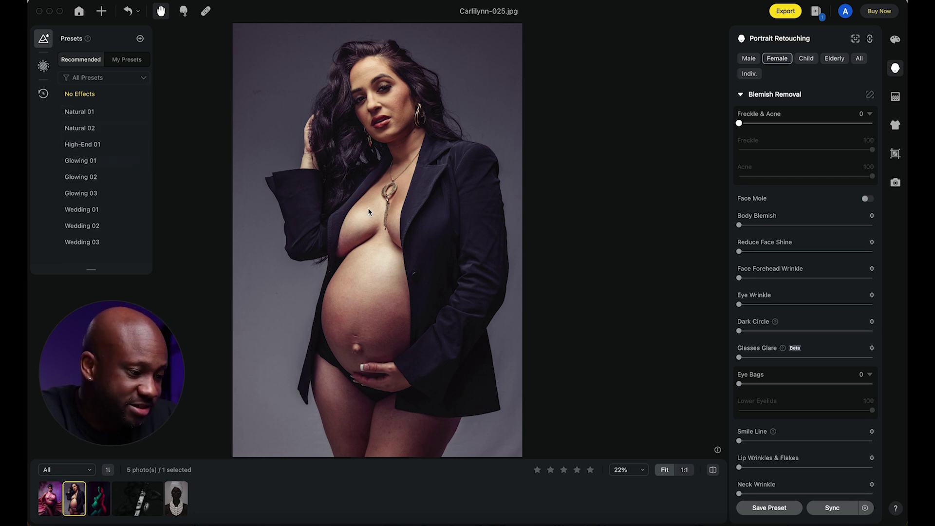
pyautogui.scroll(10, 369, 212)
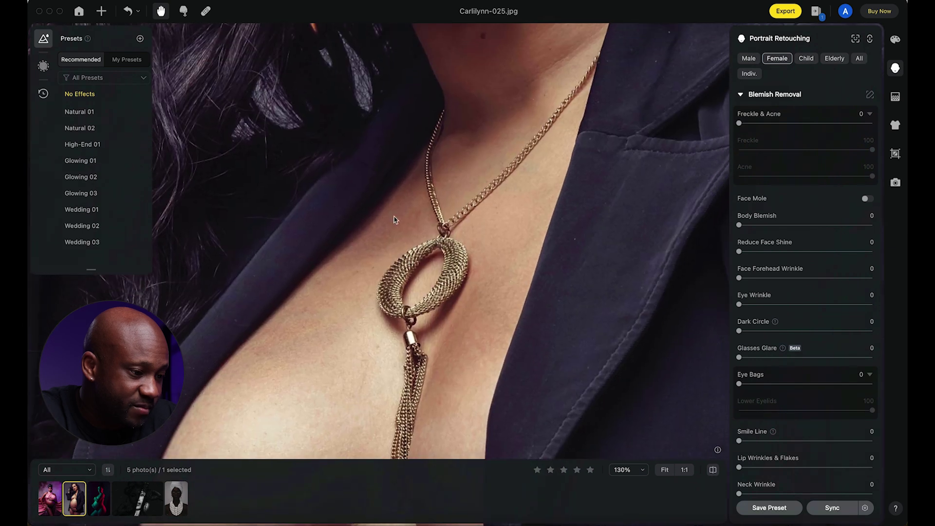
pyautogui.scroll(10, 373, 308)
pyautogui.scroll(-3, 524, 313)
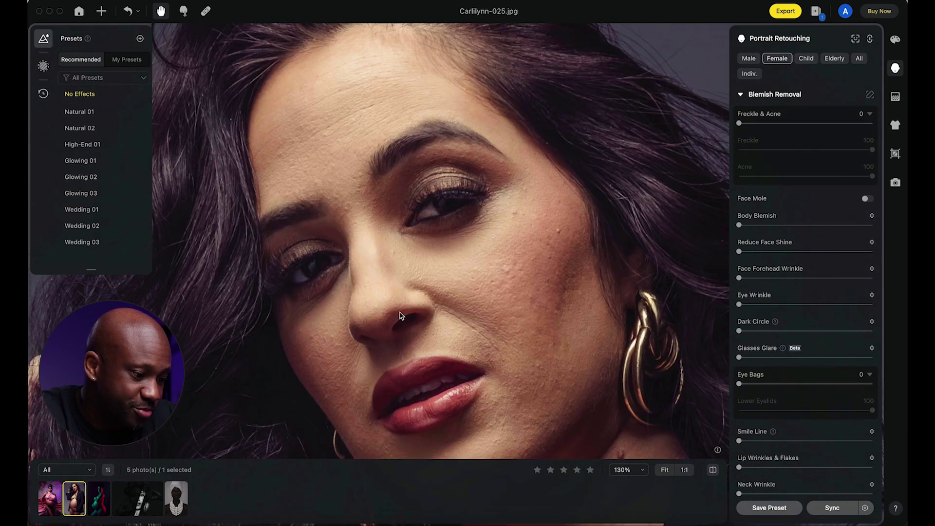
pyautogui.moveTo(401, 316); pyautogui.dragTo(354, 200)
pyautogui.scroll(-2, 474, 171)
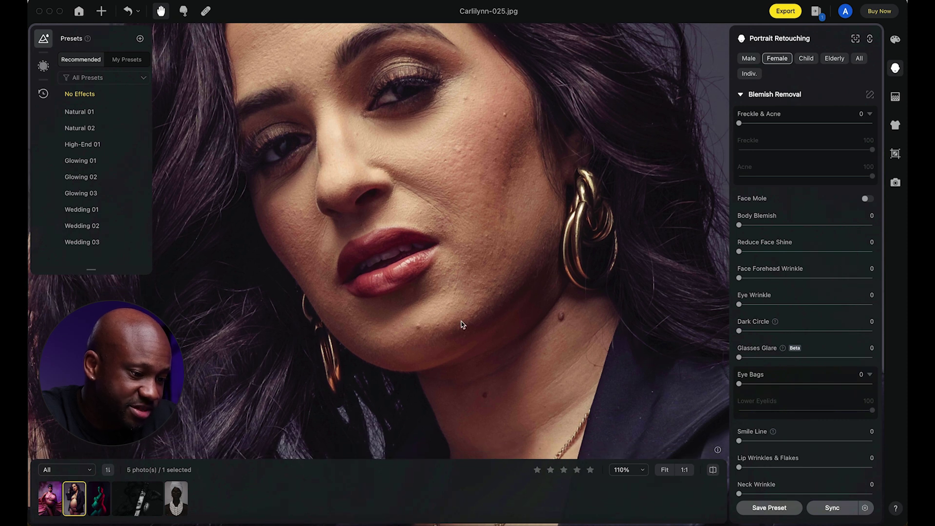
pyautogui.scroll(-10, 477, 369)
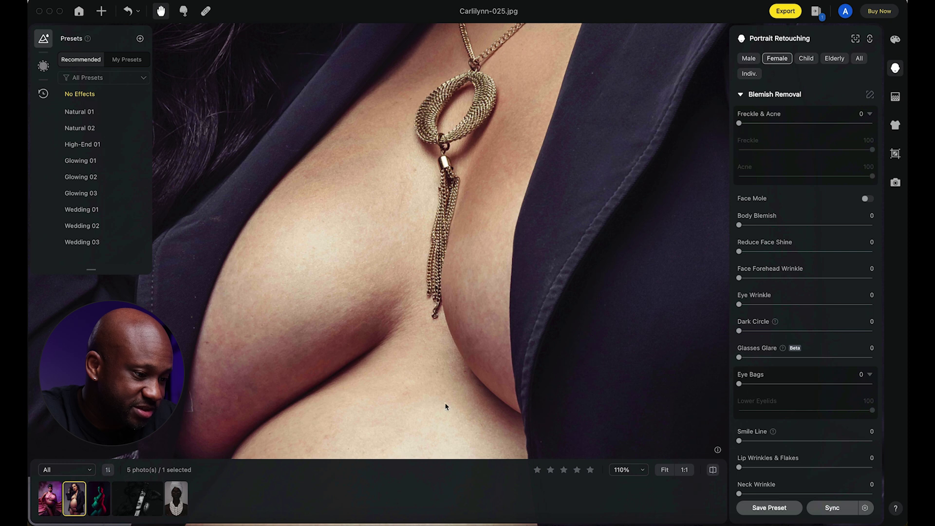
pyautogui.moveTo(445, 406); pyautogui.dragTo(424, 109)
pyautogui.moveTo(235, 287); pyautogui.dragTo(417, 37)
pyautogui.scroll(-10, 387, 209)
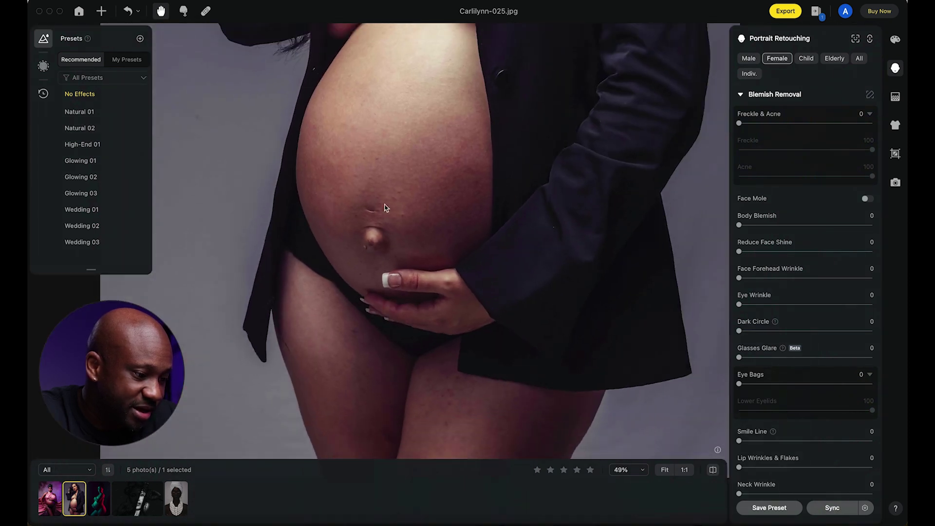
pyautogui.scroll(-4, 392, 311)
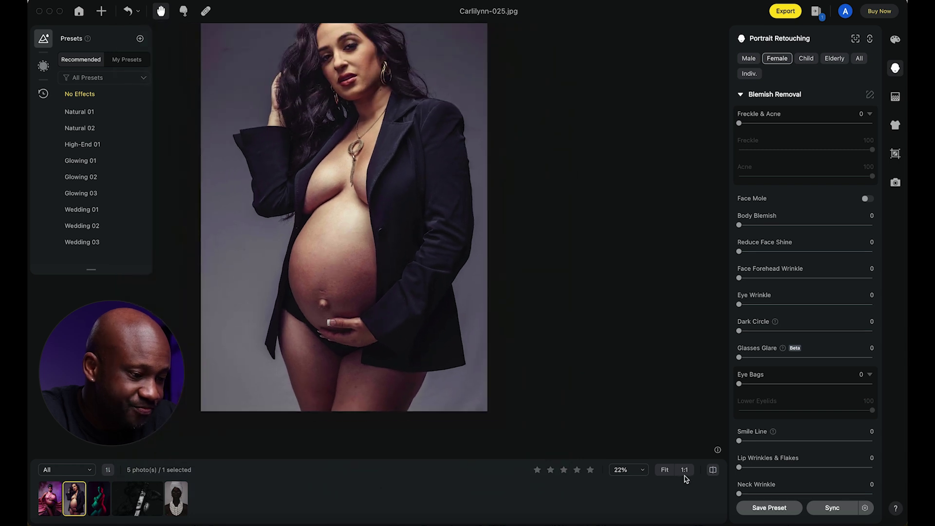
# Fit the portrait to the canvas, apply the High-End 01 preset and zoom into the face.
pyautogui.click(665, 471)
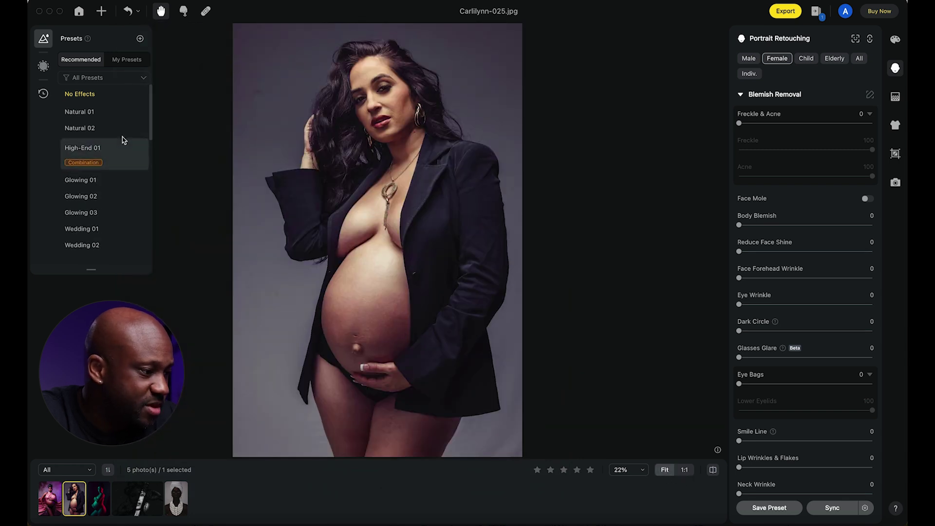
pyautogui.click(78, 154)
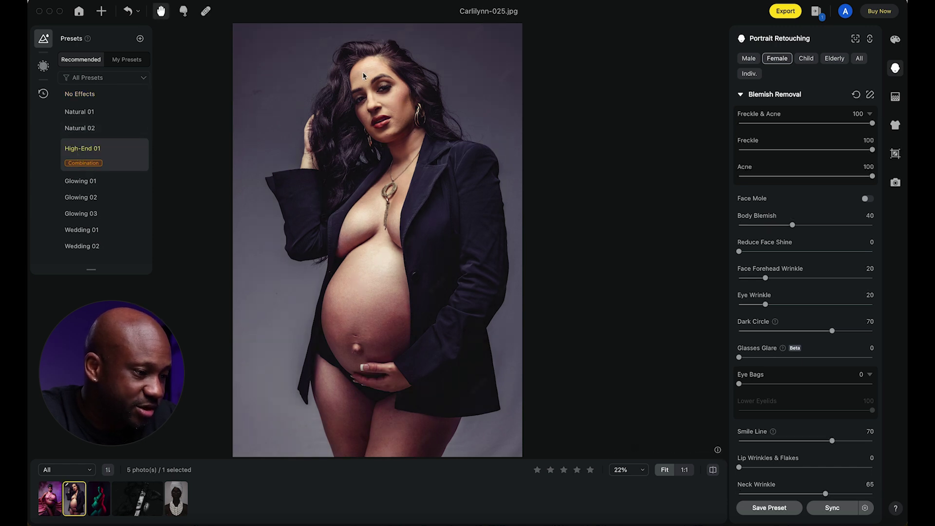
pyautogui.scroll(5, 380, 101)
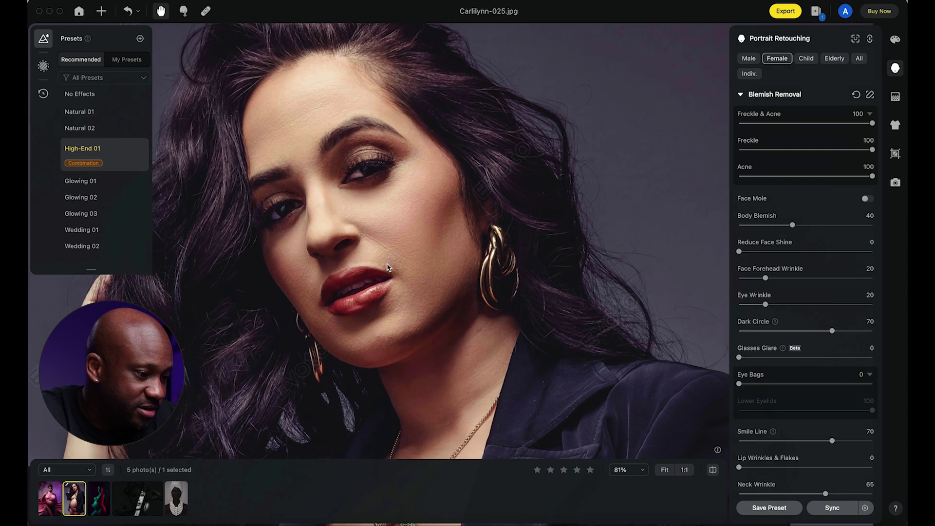
pyautogui.moveTo(388, 267)
pyautogui.mouseDown()
pyautogui.moveTo(383, 317)
pyautogui.moveTo(391, 283)
pyautogui.mouseUp()
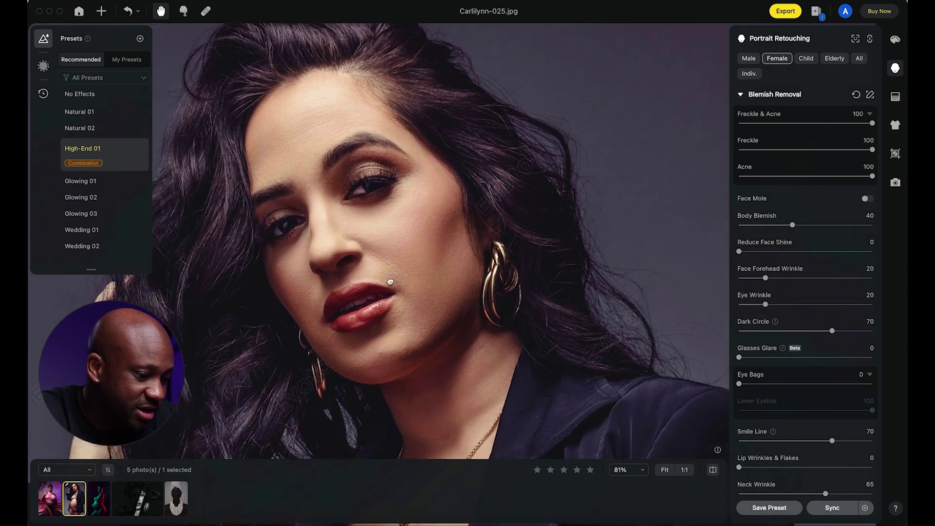
# Compare the retouched face against the original and return to the retouched version.
pyautogui.click(712, 474)
pyautogui.click(712, 474)
pyautogui.click(712, 475)
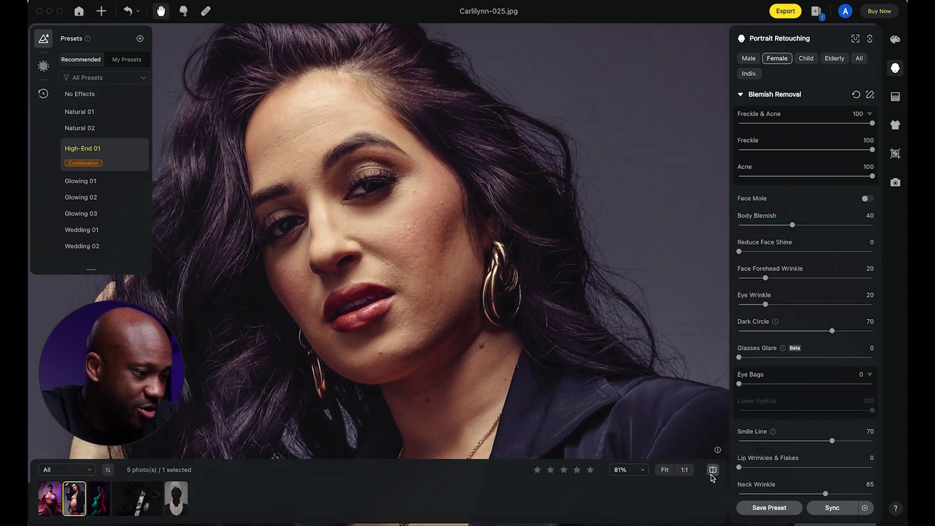
pyautogui.click(712, 473)
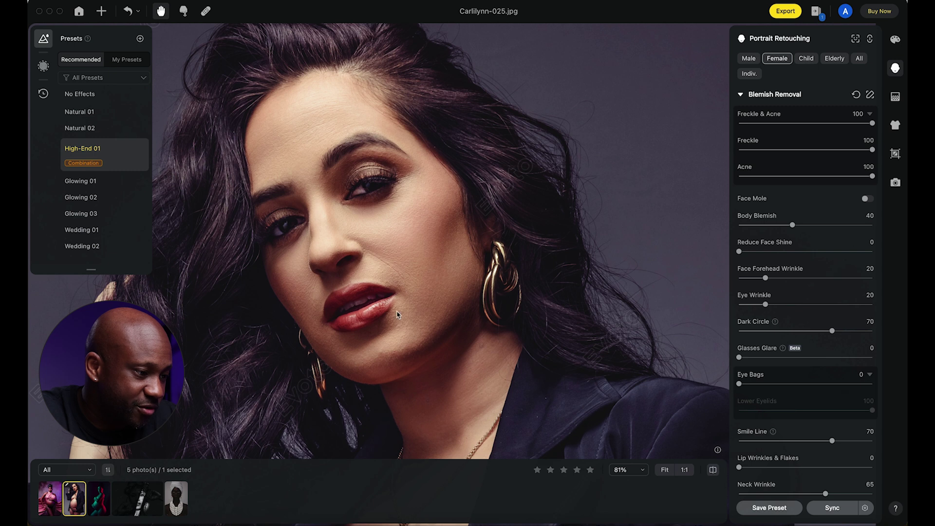
# Compare the retouched chest and belly skin with the unretouched original.
pyautogui.moveTo(388, 330); pyautogui.dragTo(413, 159)
pyautogui.scroll(-10, 380, 330)
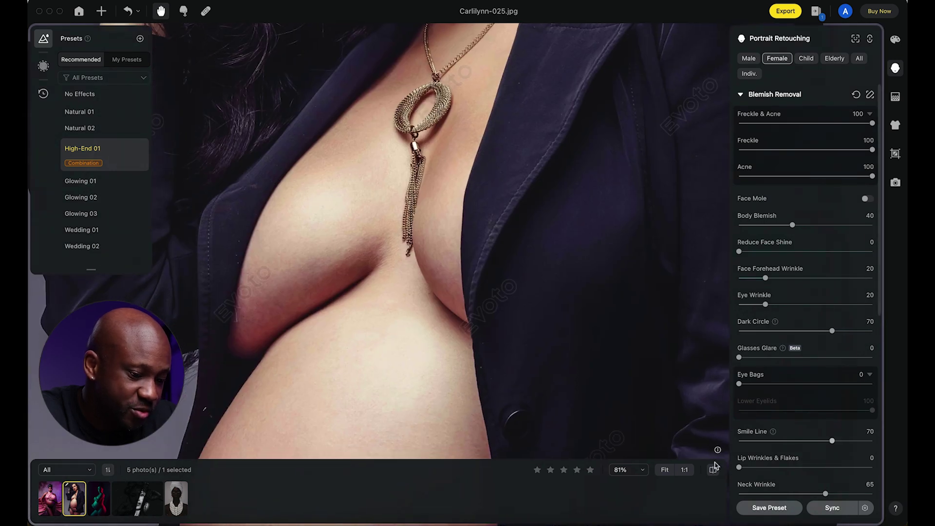
pyautogui.click(712, 470)
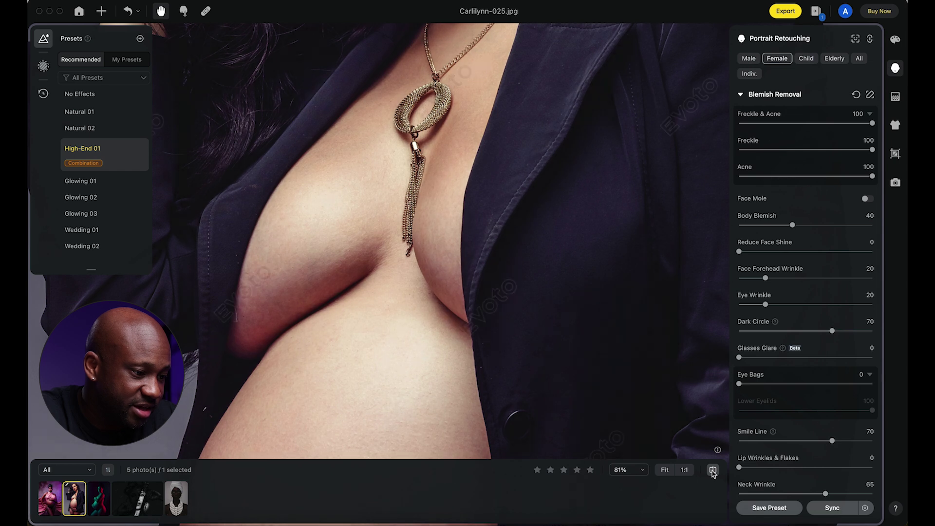
pyautogui.moveTo(456, 330); pyautogui.dragTo(442, 136)
pyautogui.scroll(-6, 342, 215)
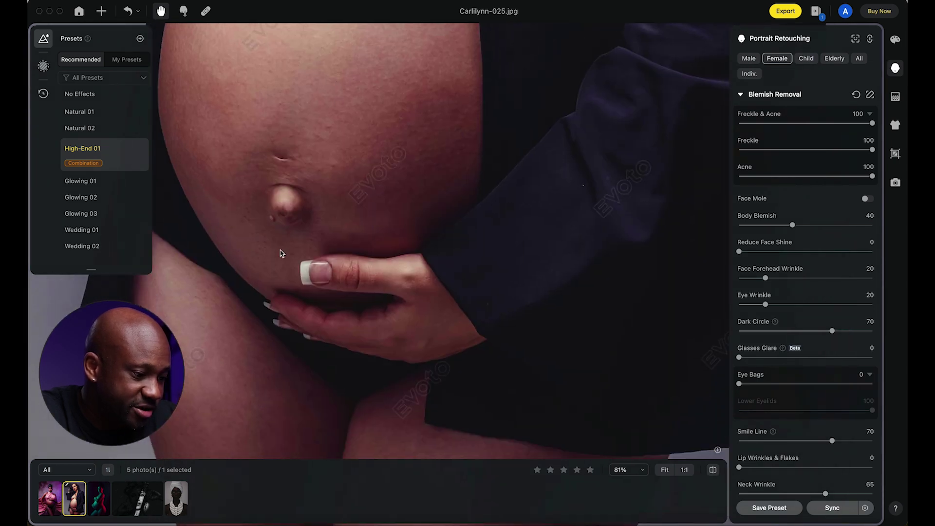
pyautogui.click(712, 471)
pyautogui.click(712, 470)
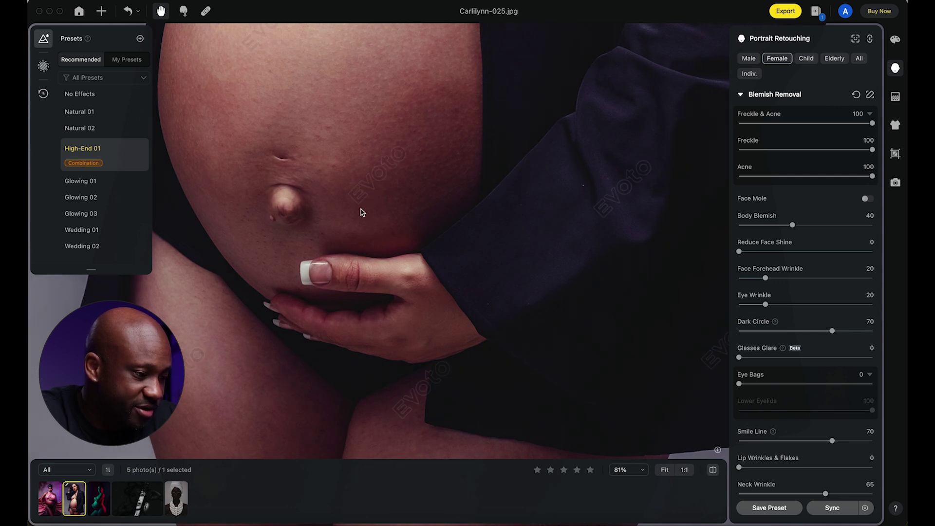
pyautogui.scroll(-2, 362, 210)
pyautogui.moveTo(362, 204); pyautogui.dragTo(341, 253)
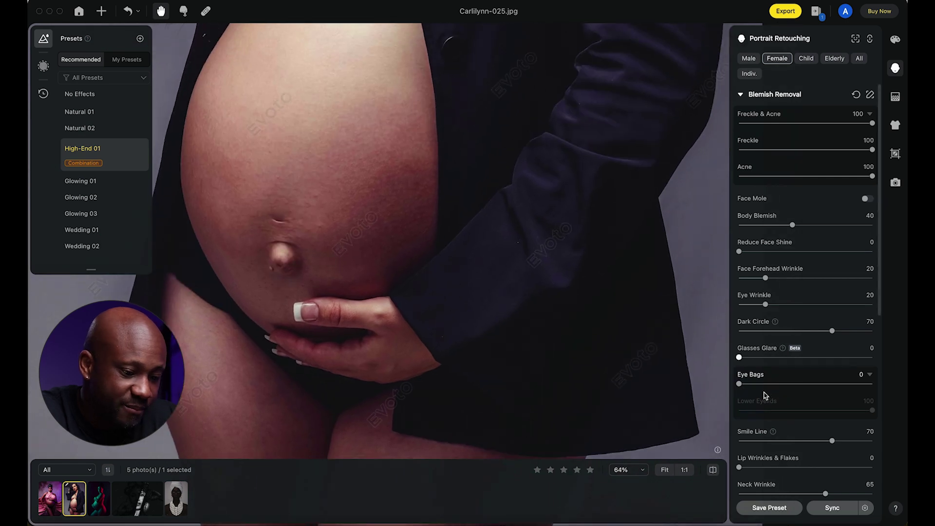
# Drag the Body Blemish removal slider up to 100.
pyautogui.scroll(-2, 769, 224)
pyautogui.scroll(2, 771, 220)
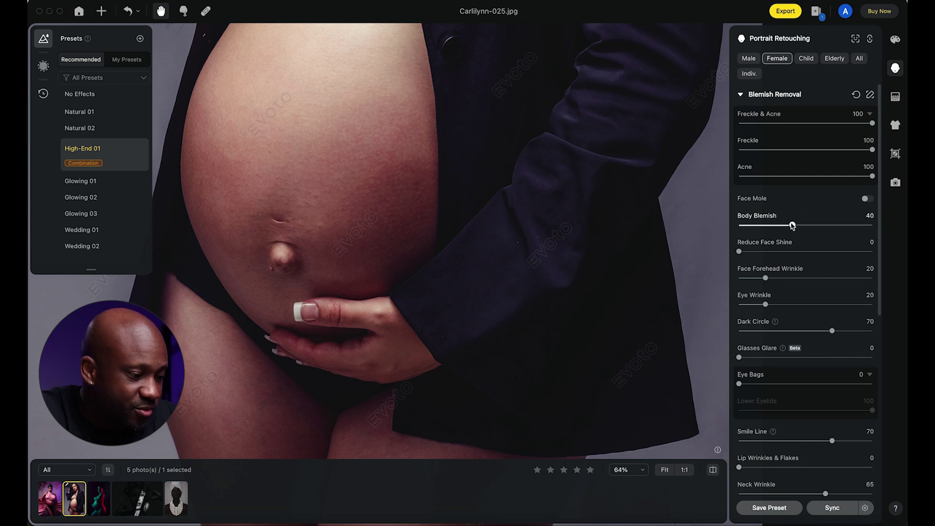
pyautogui.moveTo(800, 226); pyautogui.dragTo(860, 228)
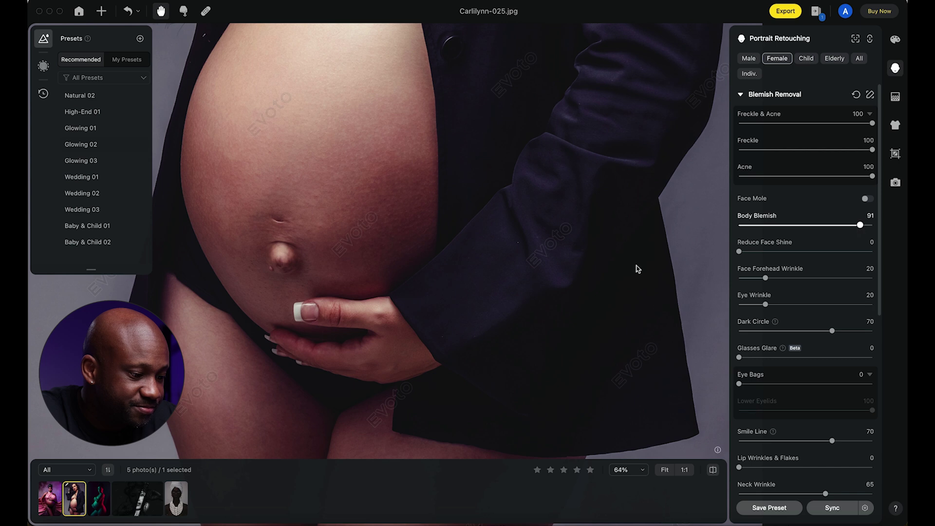
pyautogui.scroll(-3, 417, 366)
pyautogui.moveTo(861, 225); pyautogui.dragTo(879, 225)
# Expand Skin Retouching and review Smooth Face Skin and Body Skin Smoothing at 50.
pyautogui.scroll(-2, 757, 278)
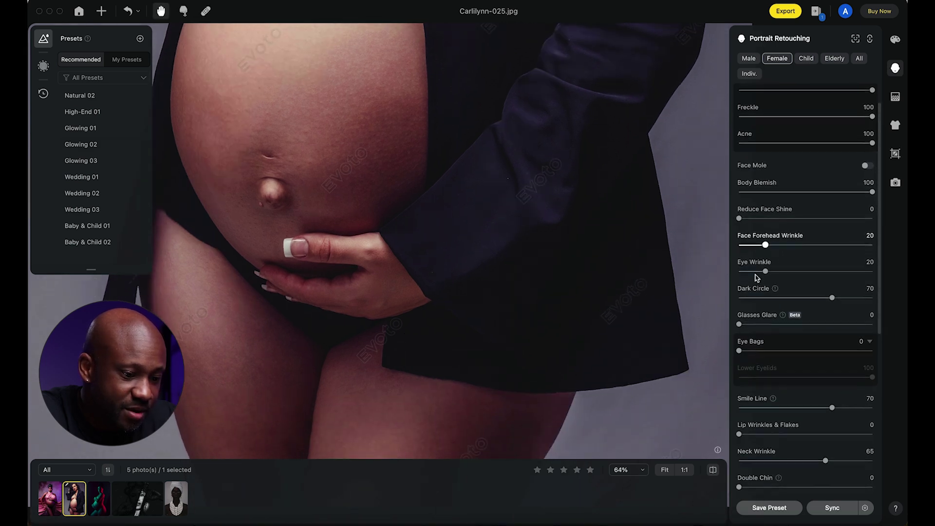
pyautogui.scroll(-10, 757, 277)
pyautogui.scroll(-2, 757, 277)
pyautogui.click(740, 330)
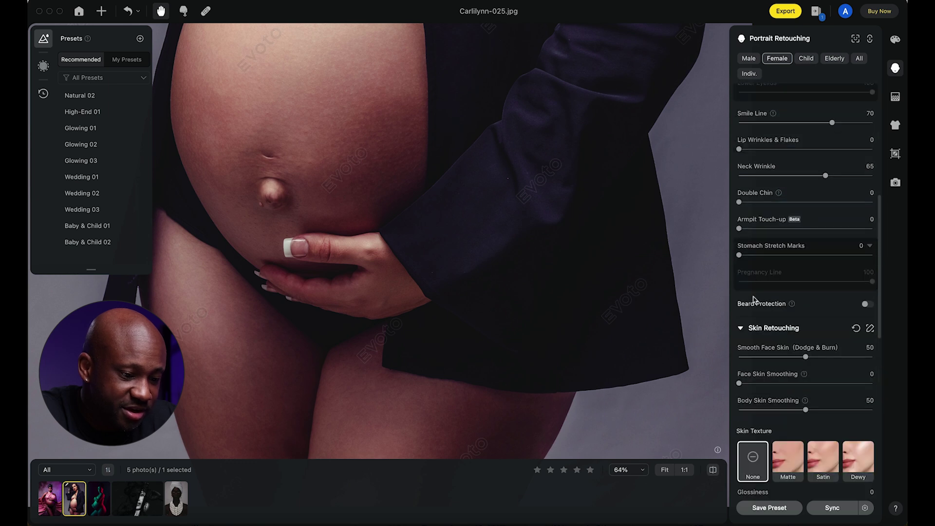
pyautogui.scroll(-4, 780, 351)
pyautogui.scroll(-1, 781, 350)
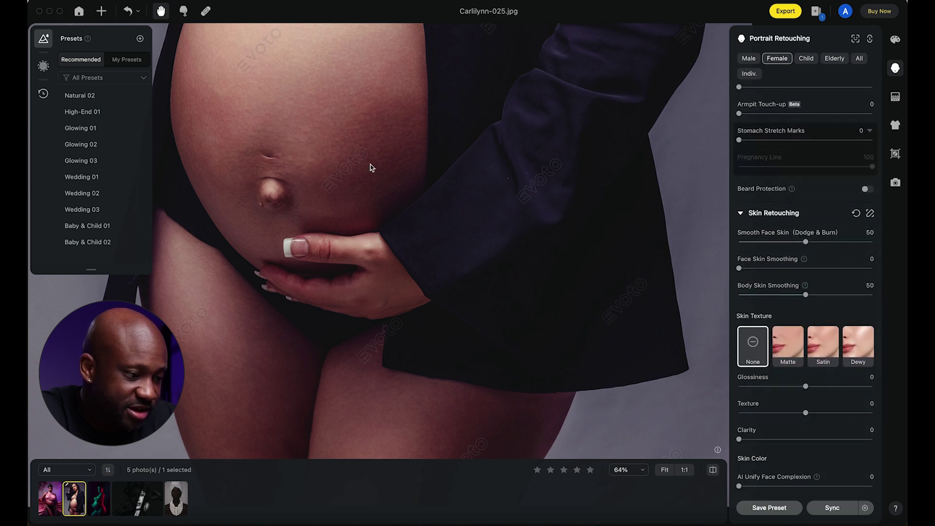
pyautogui.scroll(10, 361, 165)
pyautogui.scroll(5, 362, 140)
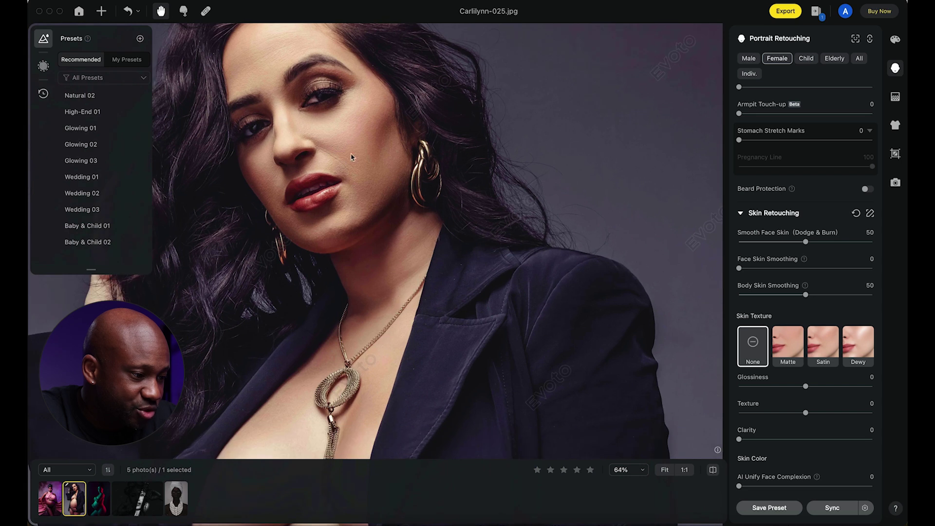
pyautogui.click(790, 362)
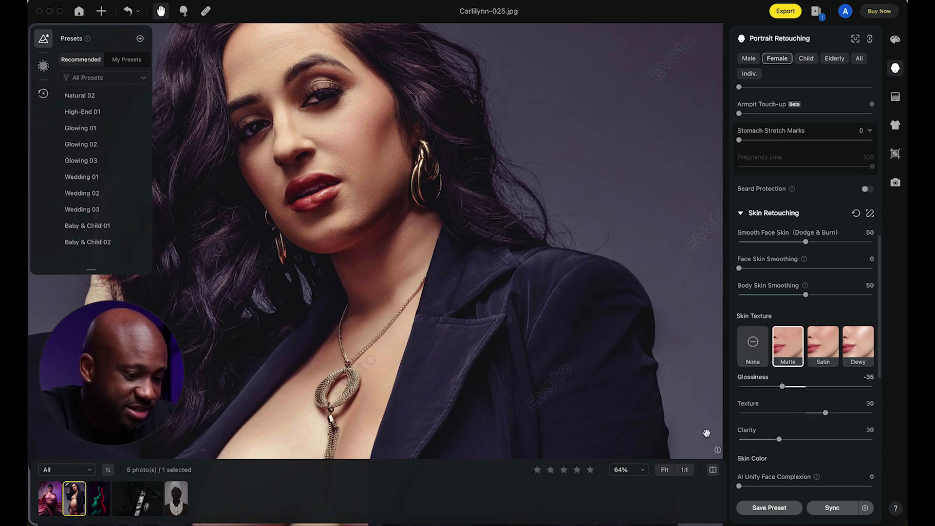
pyautogui.click(754, 345)
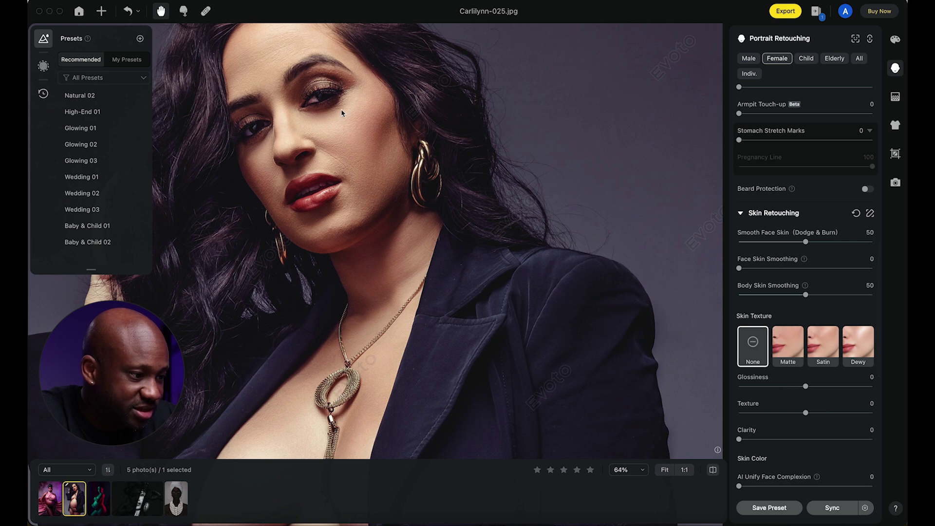
pyautogui.scroll(5, 336, 147)
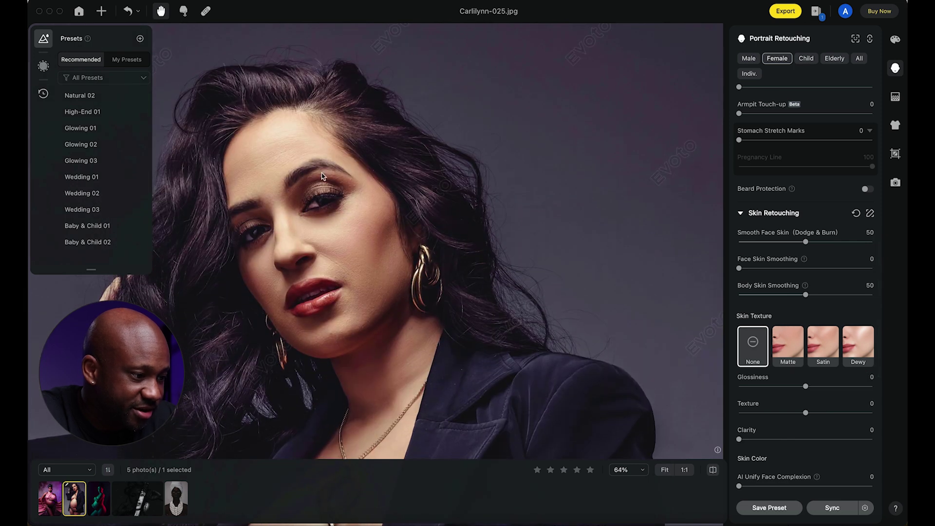
pyautogui.click(785, 363)
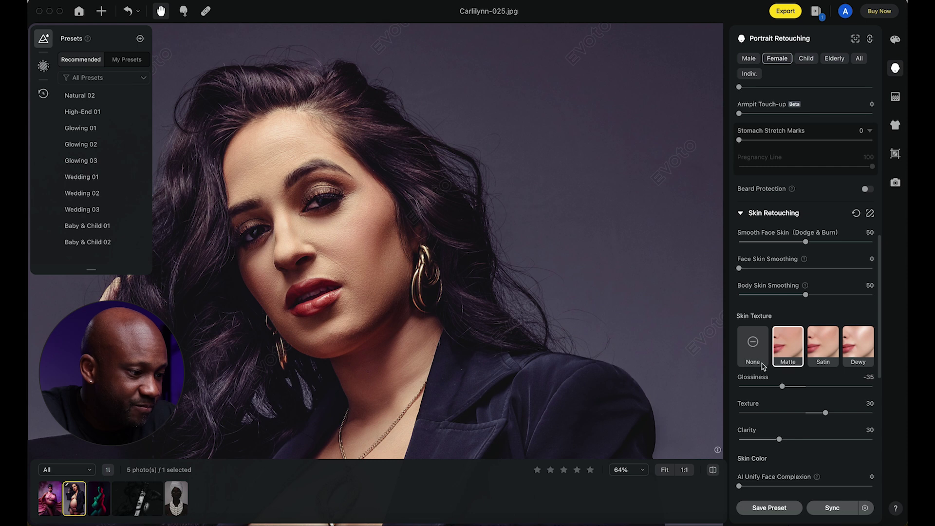
pyautogui.click(763, 367)
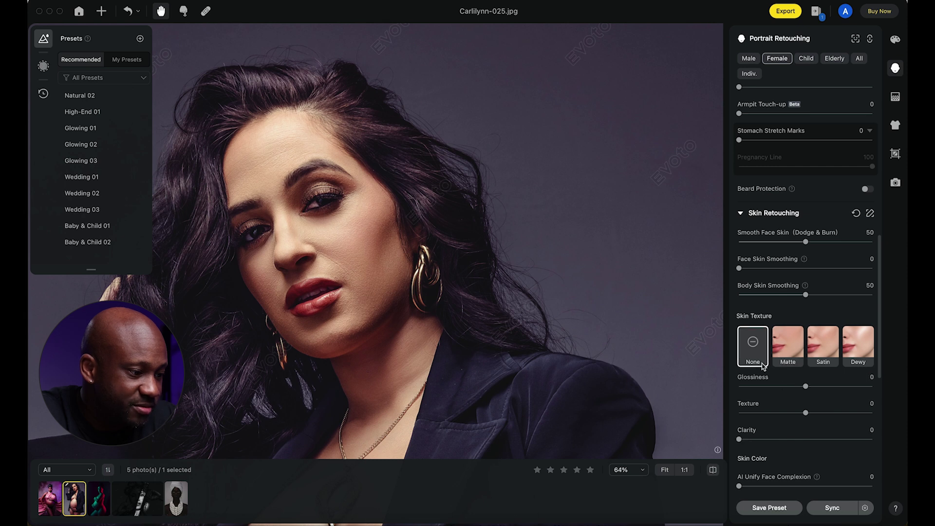
pyautogui.click(789, 363)
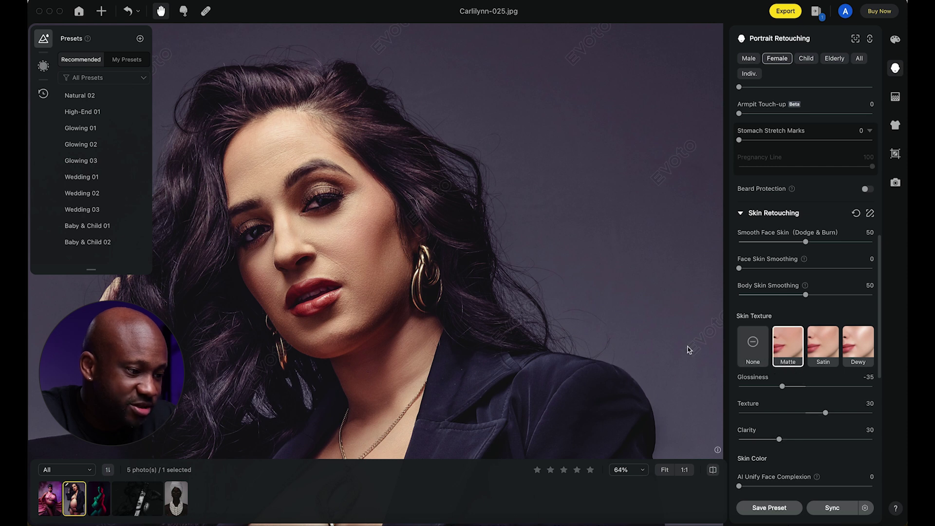
pyautogui.moveTo(478, 271); pyautogui.dragTo(473, 228)
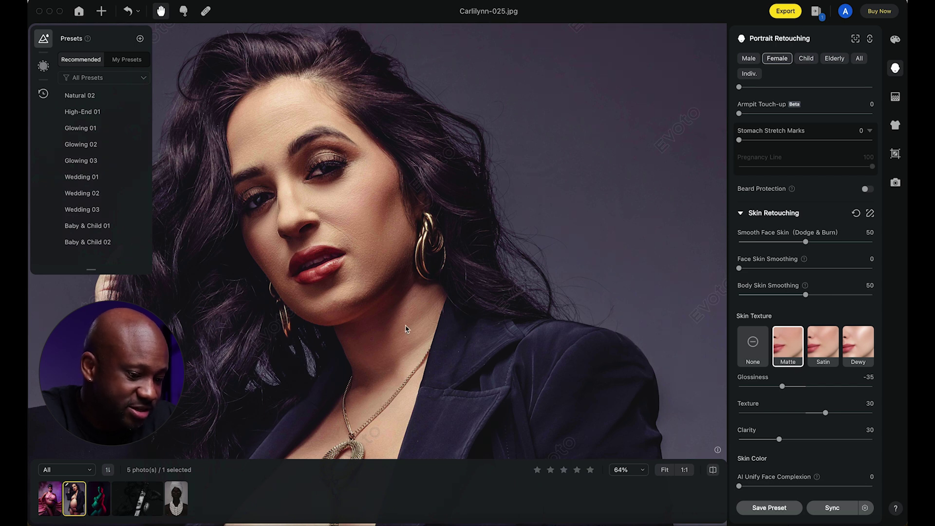
pyautogui.moveTo(407, 326); pyautogui.dragTo(410, 242)
pyautogui.scroll(-10, 372, 374)
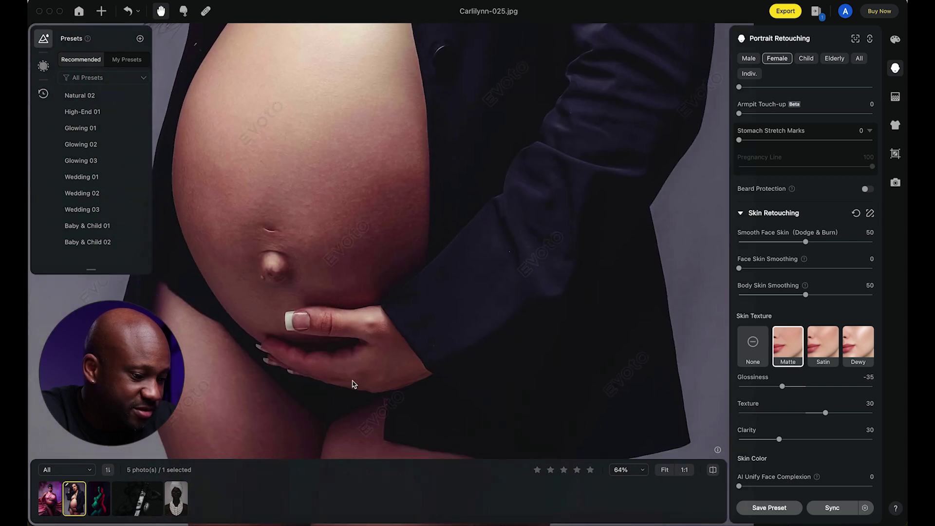
pyautogui.click(713, 470)
pyautogui.click(713, 469)
pyautogui.click(713, 469)
pyautogui.click(712, 470)
pyautogui.click(713, 470)
pyautogui.click(713, 469)
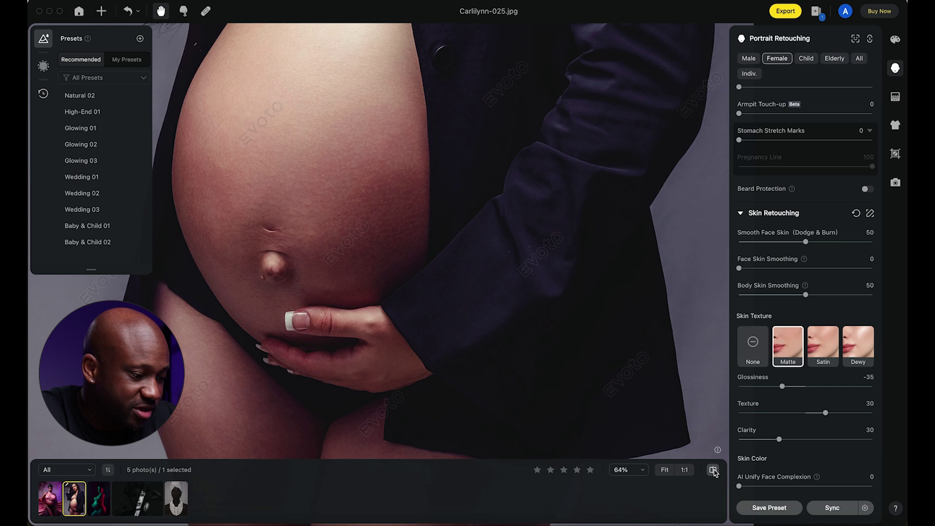
pyautogui.scroll(-3, 430, 236)
pyautogui.scroll(8, 403, 355)
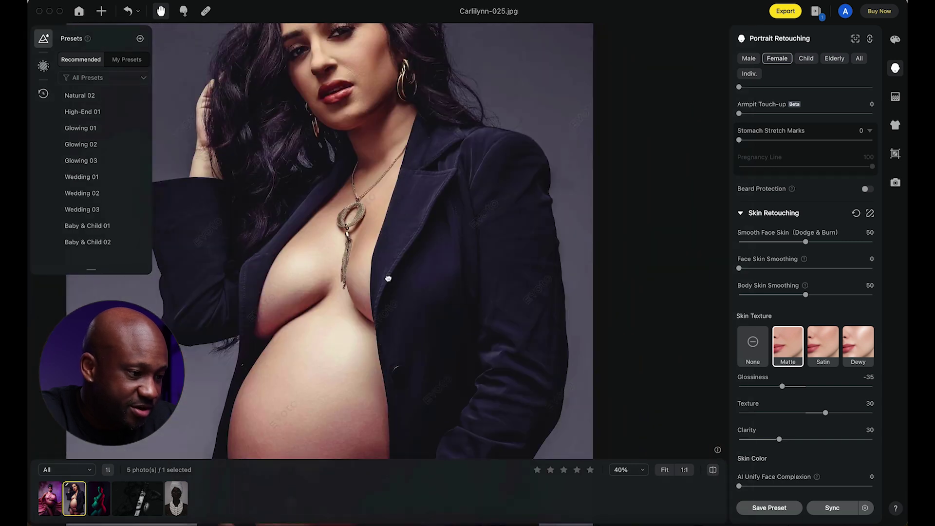
pyautogui.scroll(3, 388, 279)
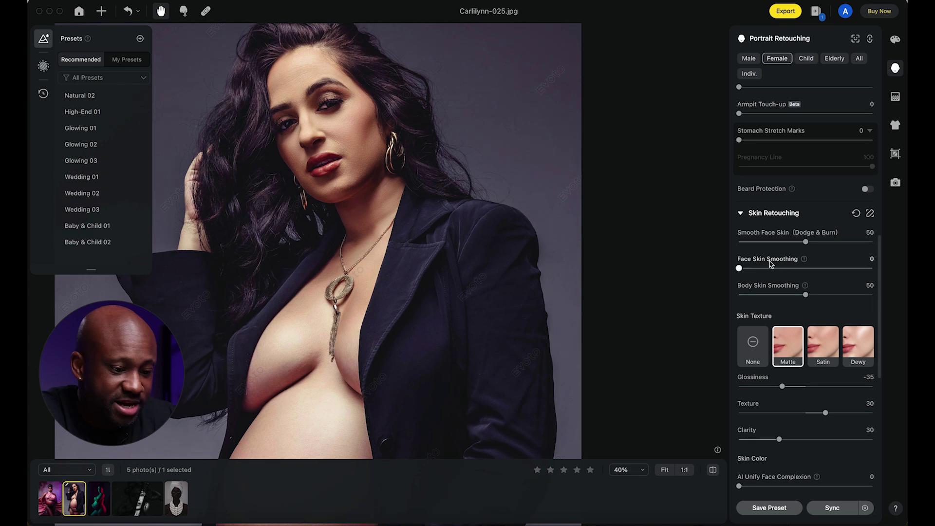
pyautogui.scroll(-10, 770, 261)
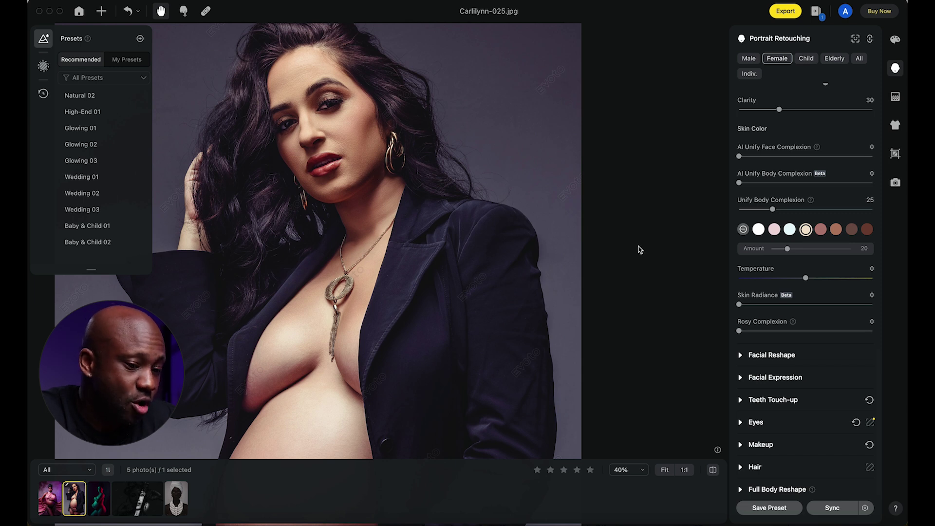
pyautogui.click(743, 230)
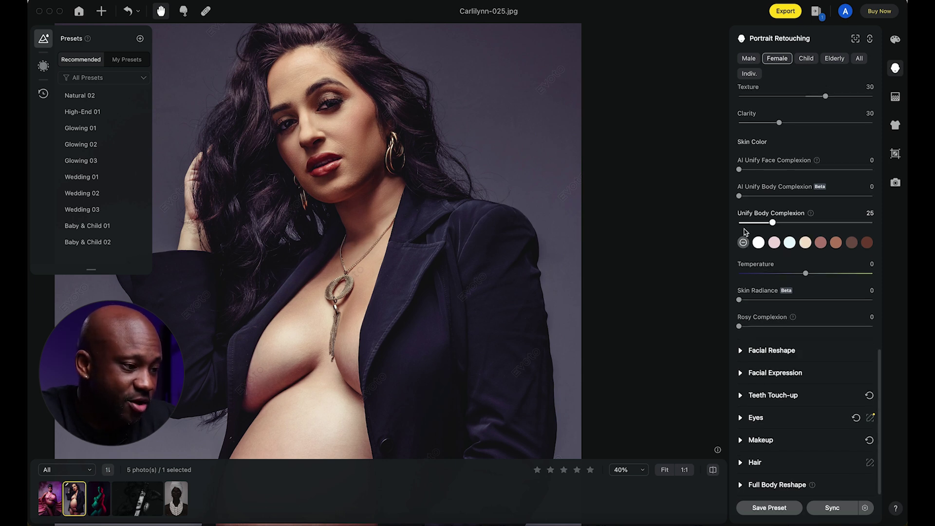
pyautogui.click(806, 243)
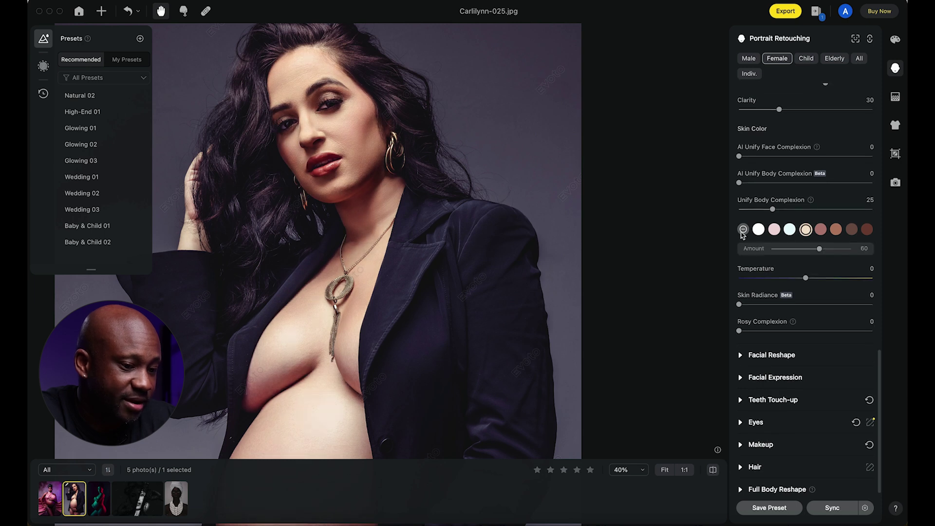
pyautogui.moveTo(820, 250); pyautogui.dragTo(796, 257)
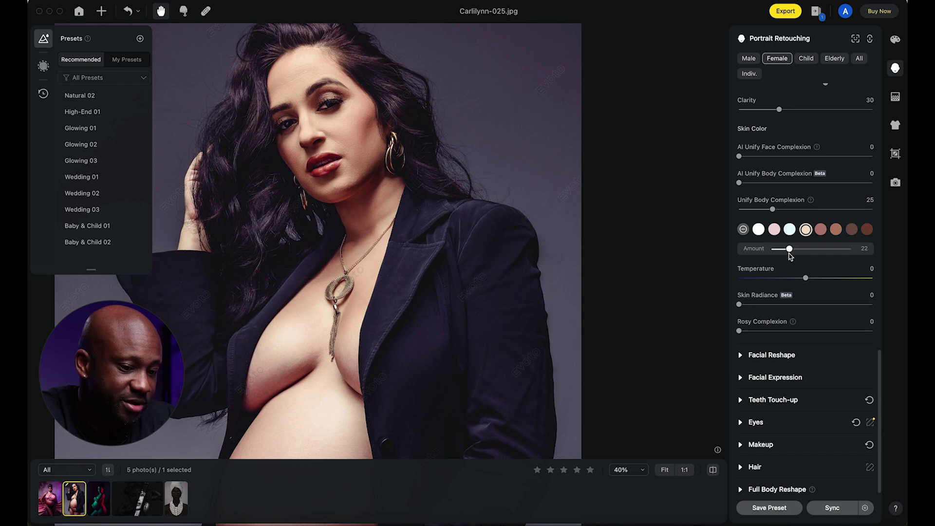
pyautogui.click(713, 470)
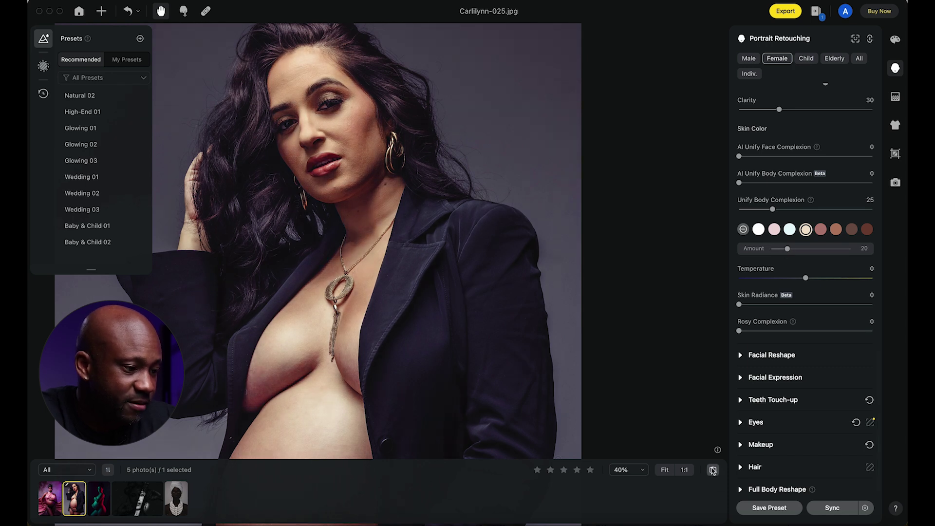
pyautogui.click(713, 470)
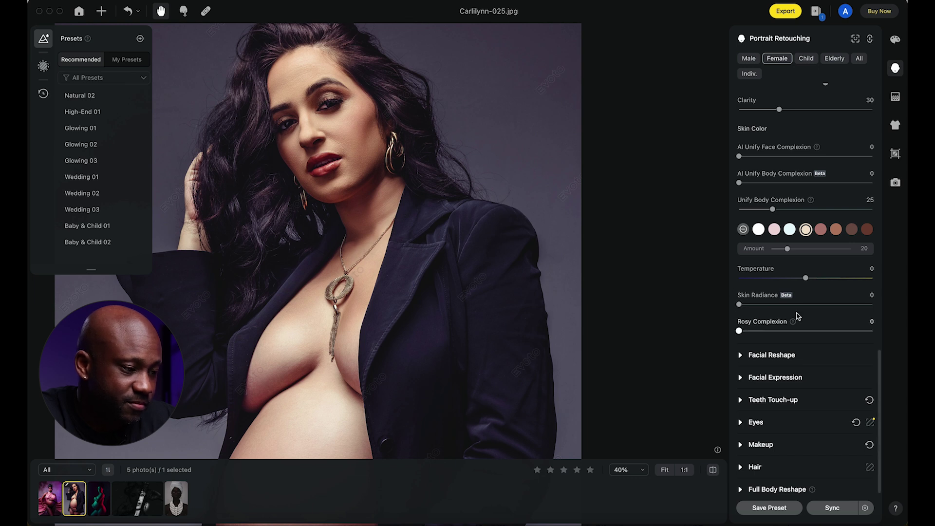
pyautogui.scroll(-1, 780, 319)
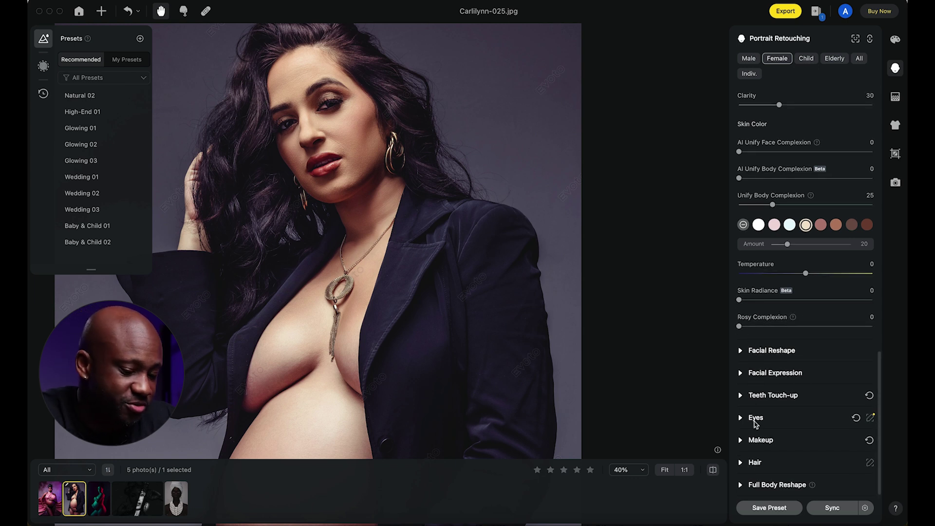
# In the Hair section, set Remove Stray Hairs to 100.
pyautogui.click(742, 485)
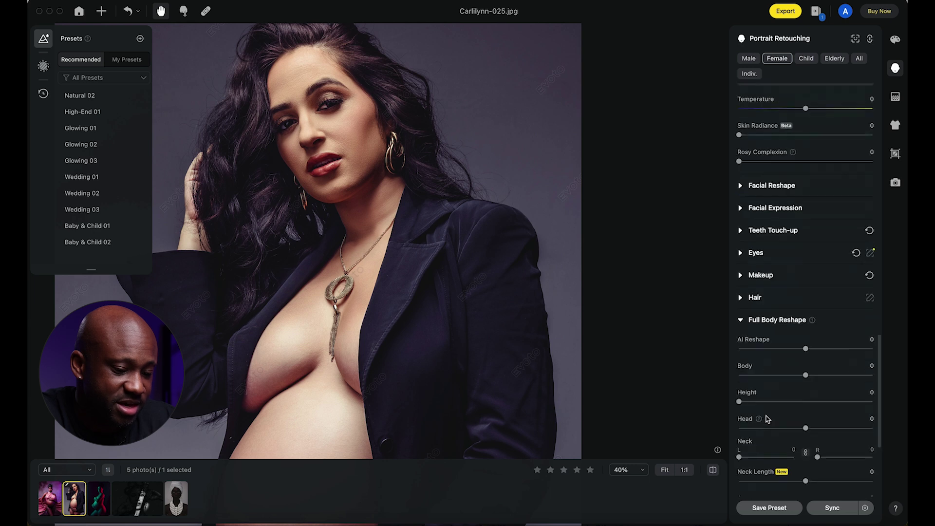
pyautogui.scroll(-5, 768, 418)
pyautogui.click(741, 260)
pyautogui.scroll(-1, 806, 326)
pyautogui.scroll(-3, 806, 325)
pyautogui.moveTo(739, 305); pyautogui.dragTo(885, 302)
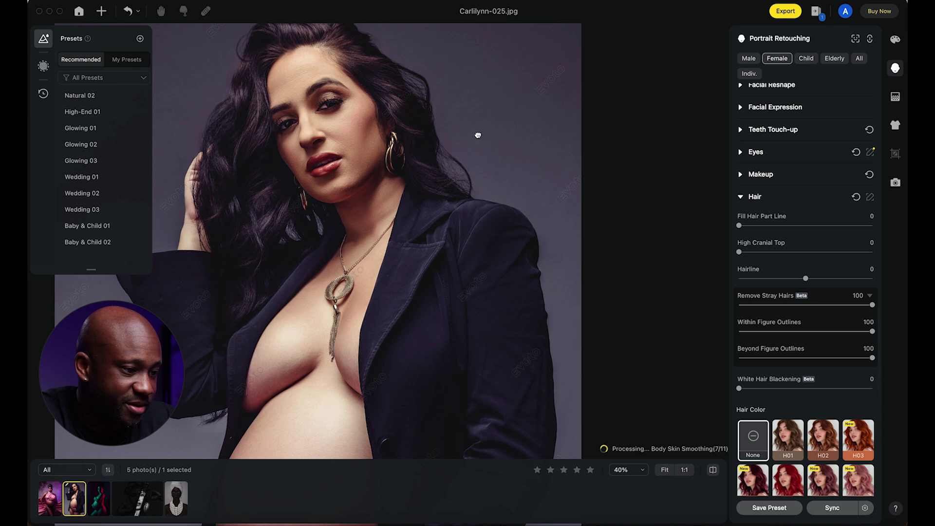
pyautogui.moveTo(475, 139); pyautogui.dragTo(519, 240)
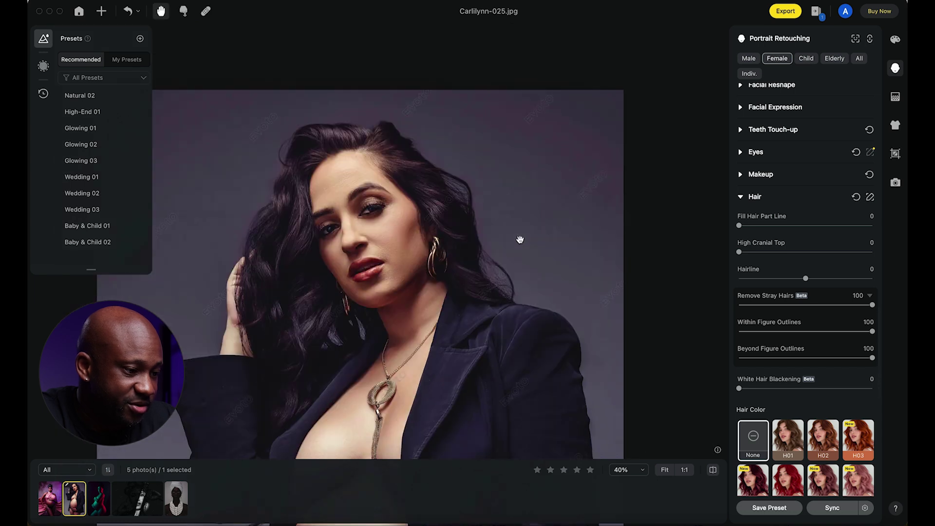
# Compare the hair retouch with the original and pan the photo upward.
pyautogui.click(712, 471)
pyautogui.click(712, 471)
pyautogui.moveTo(466, 290); pyautogui.dragTo(464, 219)
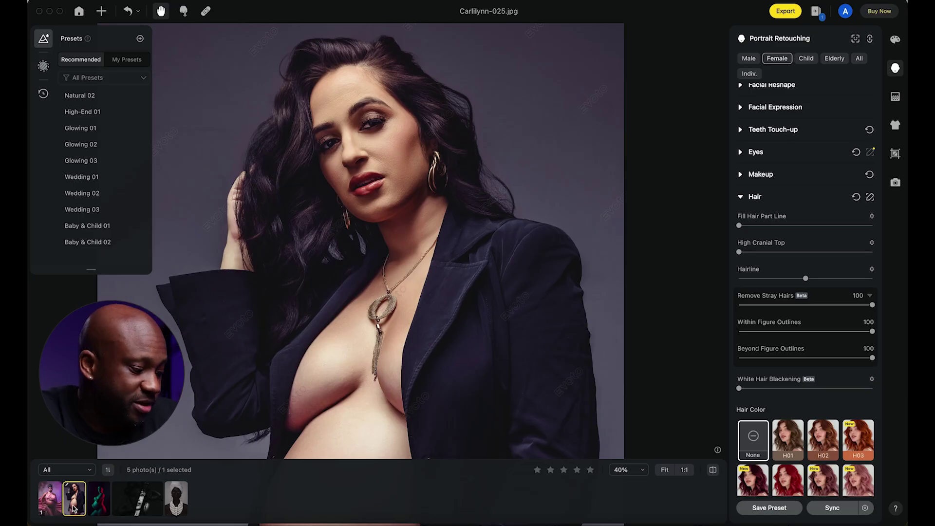
# Load Carlilynn-073 from the filmstrip and position it on the canvas.
pyautogui.click(98, 498)
pyautogui.scroll(-2, 422, 200)
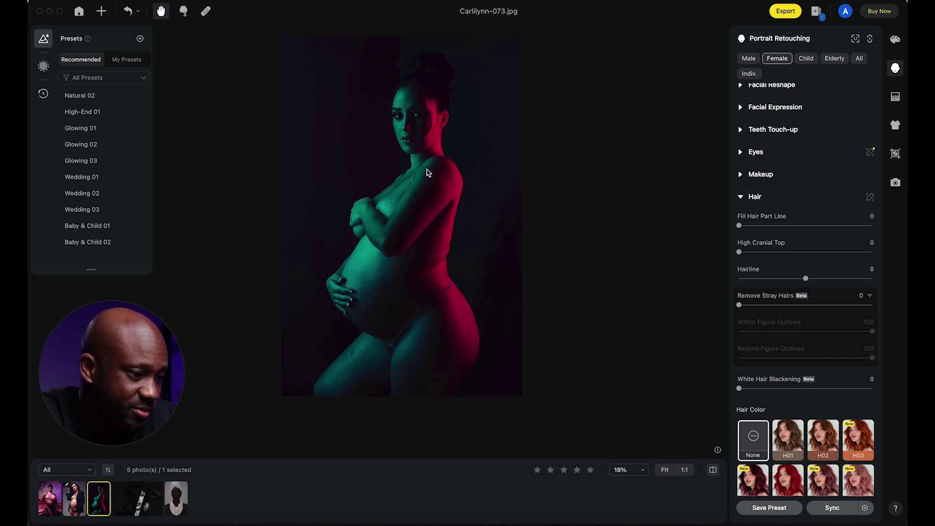
pyautogui.moveTo(427, 173); pyautogui.dragTo(394, 188)
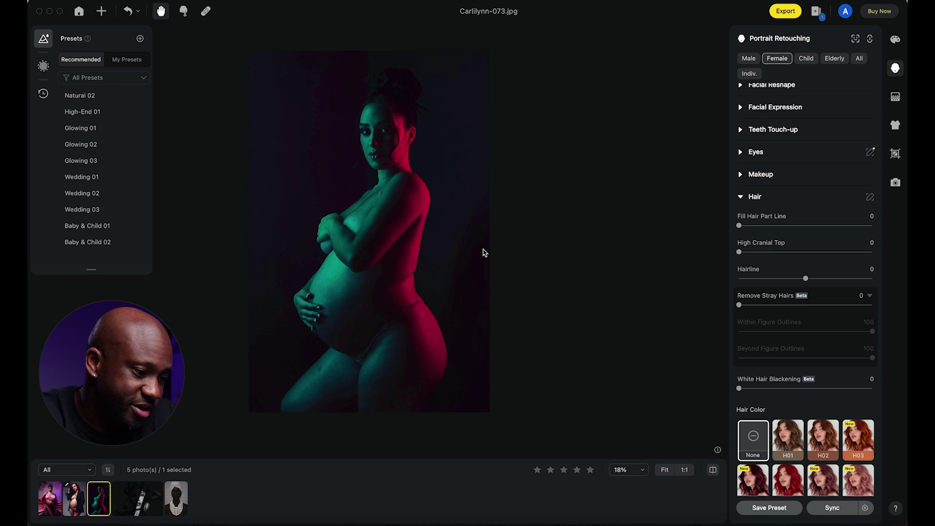
pyautogui.scroll(2, 380, 127)
pyautogui.scroll(-2, 400, 150)
pyautogui.scroll(3, 119, 175)
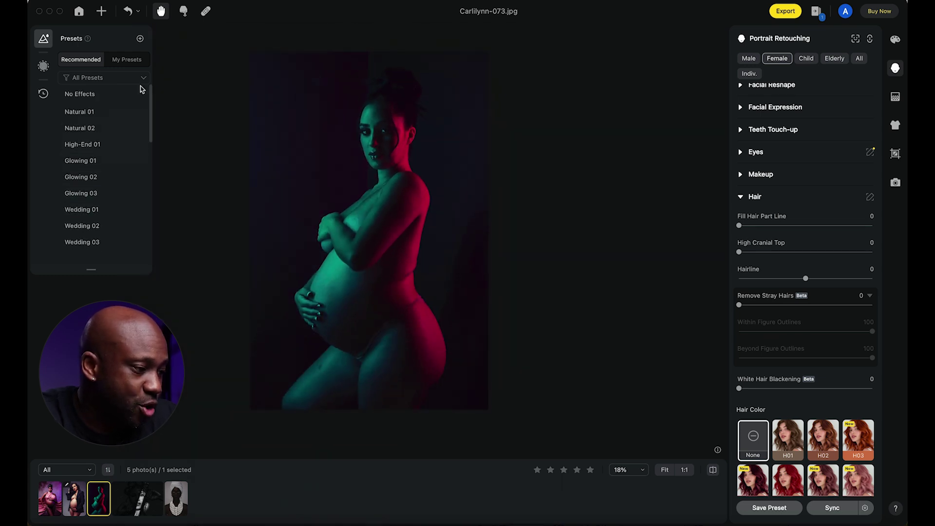
# Apply High-End 01 to Carlilynn-073, zoom in on the skin and compare with the original.
pyautogui.click(84, 156)
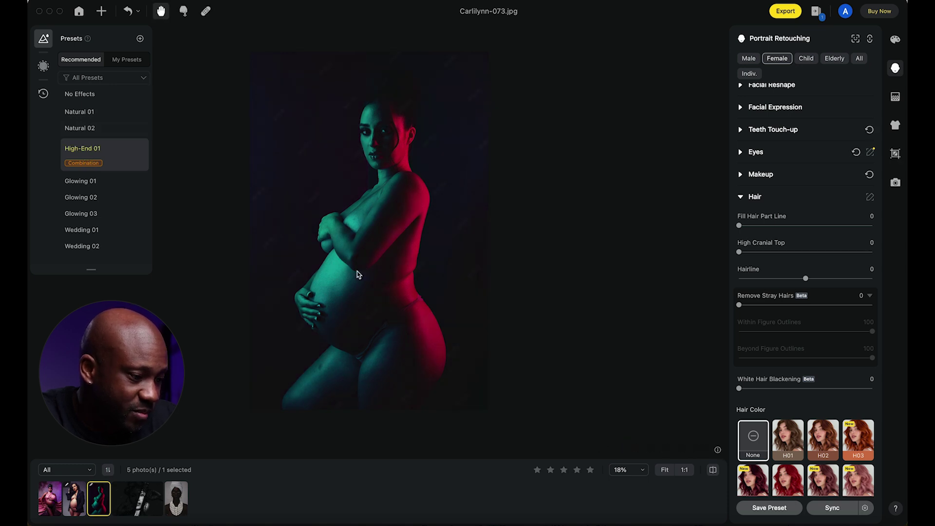
pyautogui.scroll(5, 355, 329)
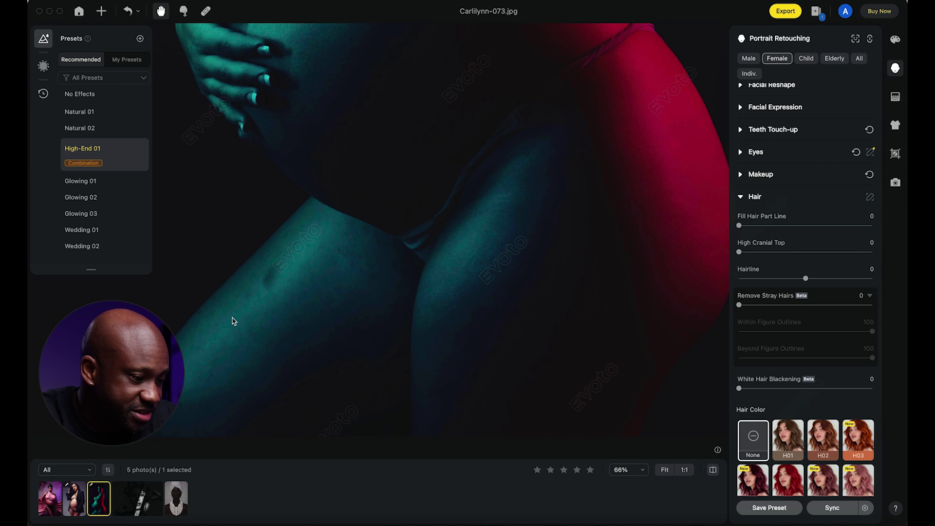
pyautogui.scroll(-3, 338, 207)
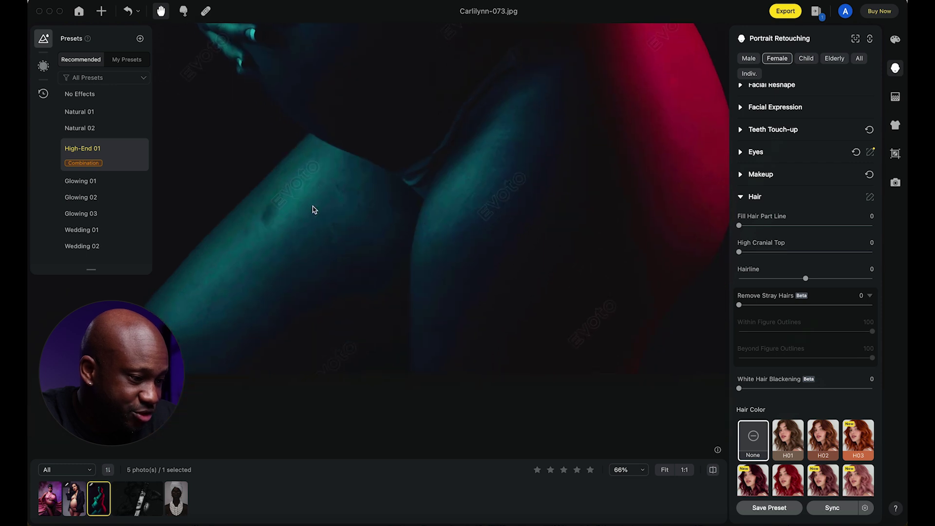
pyautogui.scroll(5, 570, 287)
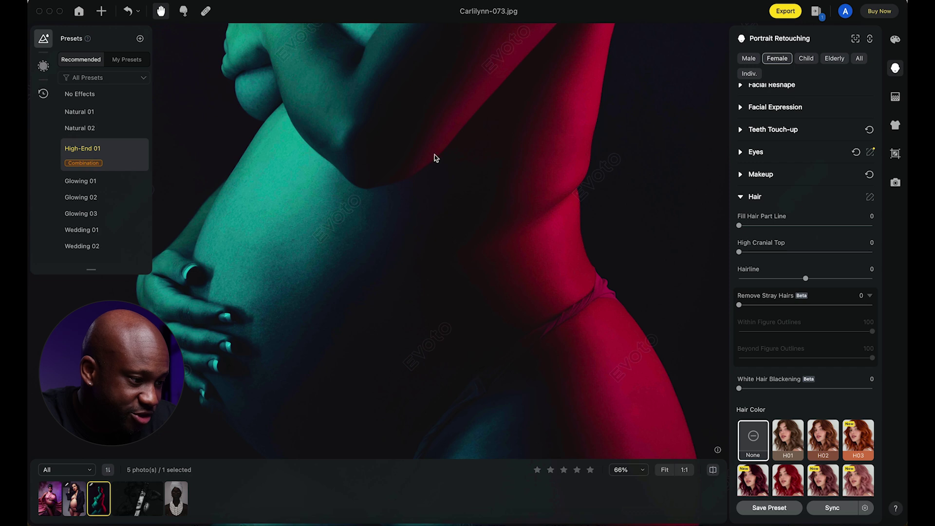
pyautogui.scroll(10, 434, 156)
pyautogui.scroll(8, 435, 217)
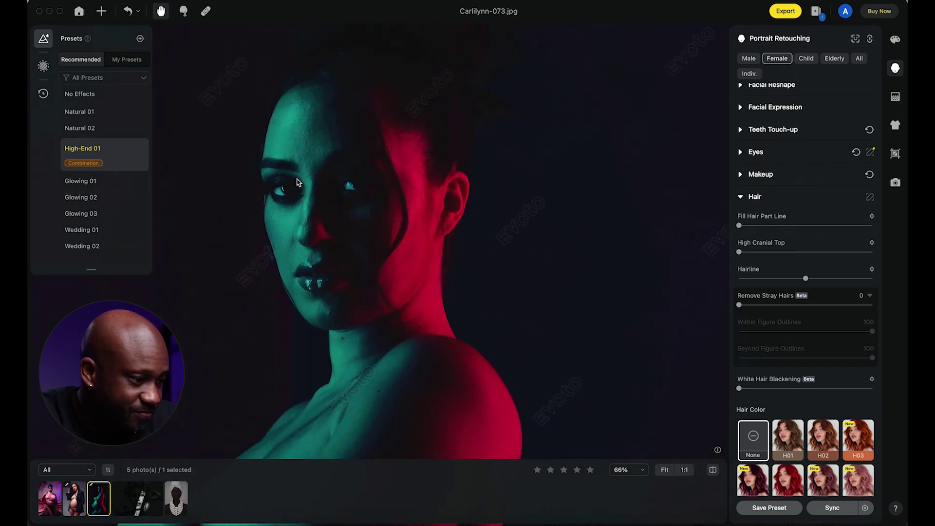
pyautogui.scroll(10, 789, 265)
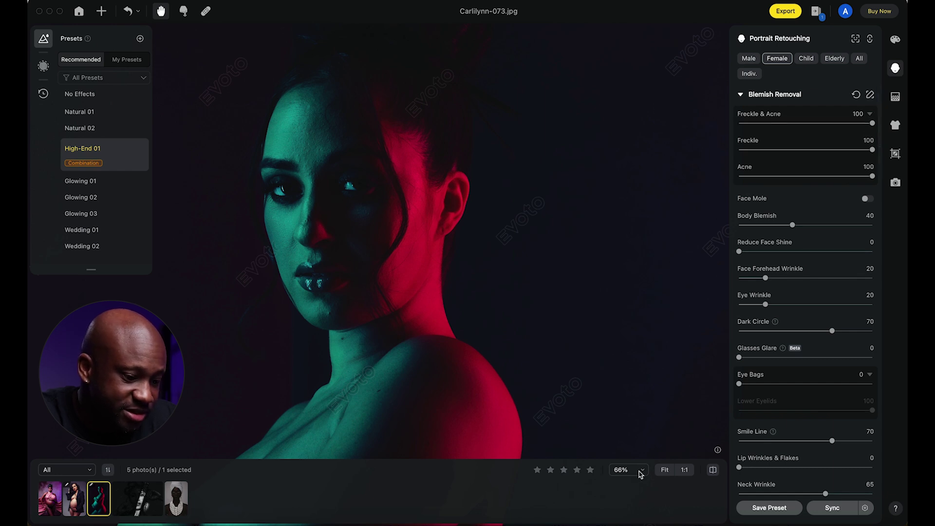
pyautogui.click(713, 475)
pyautogui.click(713, 475)
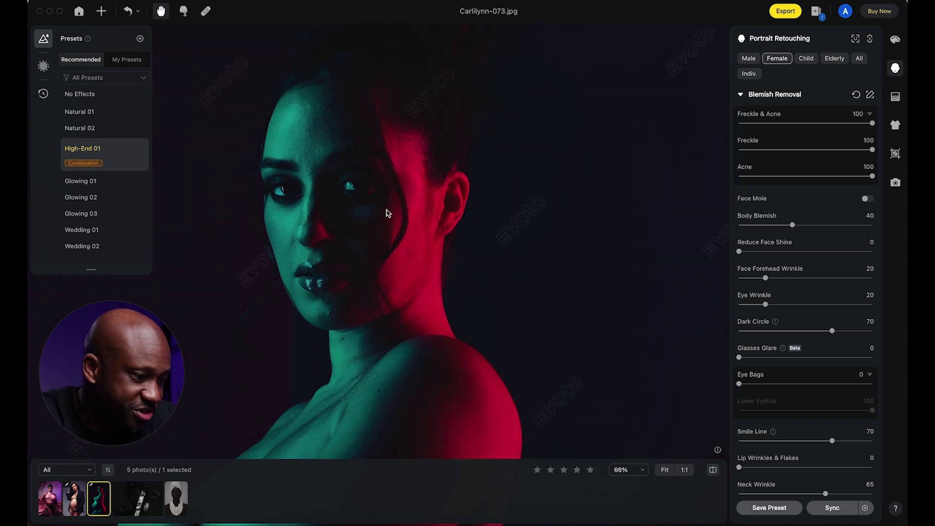
# Reset the Filters in Color Adjustments to clear P09, then compare with the original.
pyautogui.click(895, 39)
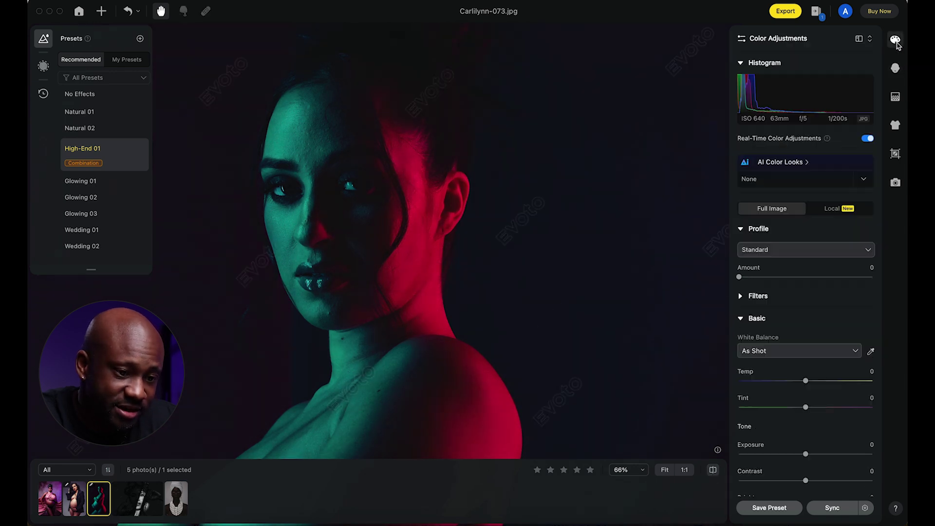
pyautogui.click(741, 276)
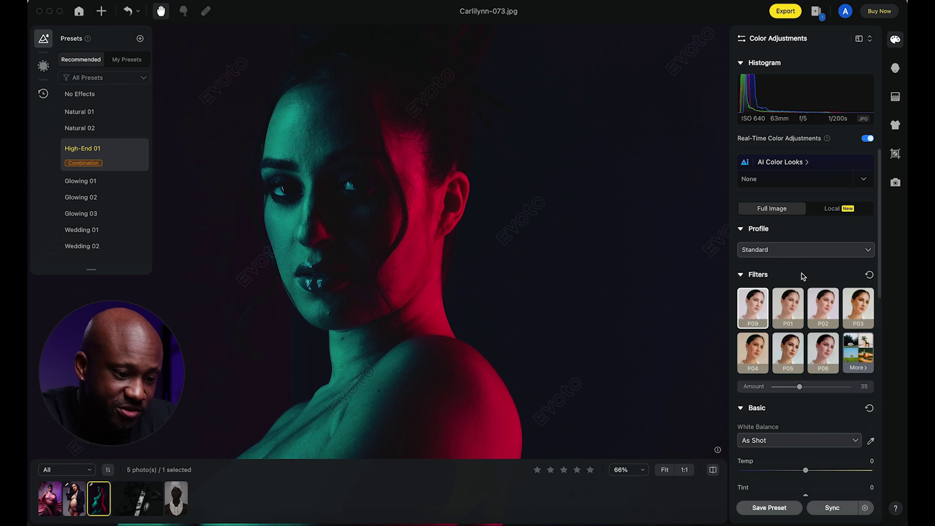
pyautogui.click(870, 276)
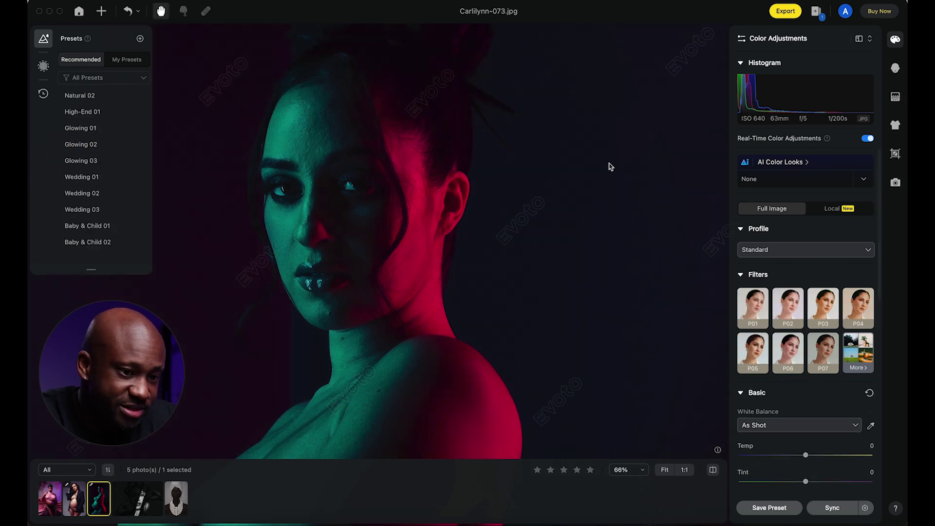
pyautogui.click(895, 68)
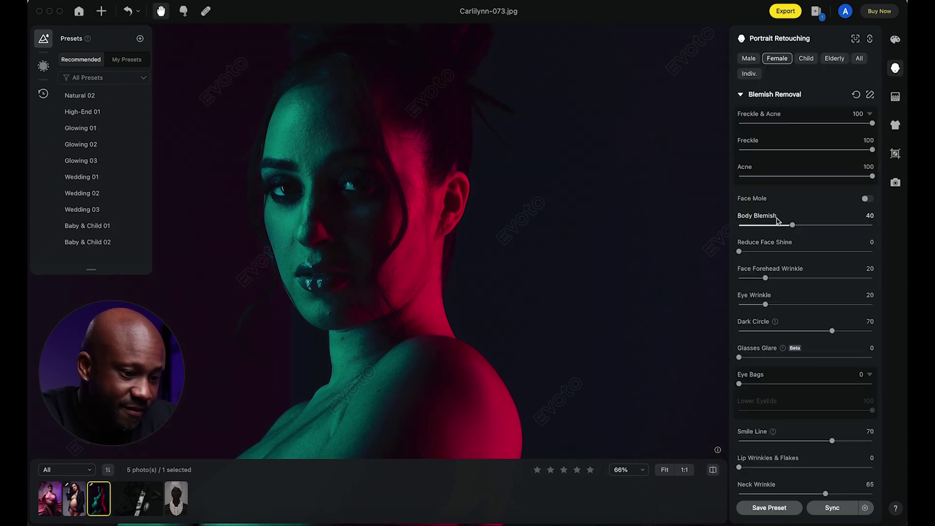
pyautogui.click(712, 471)
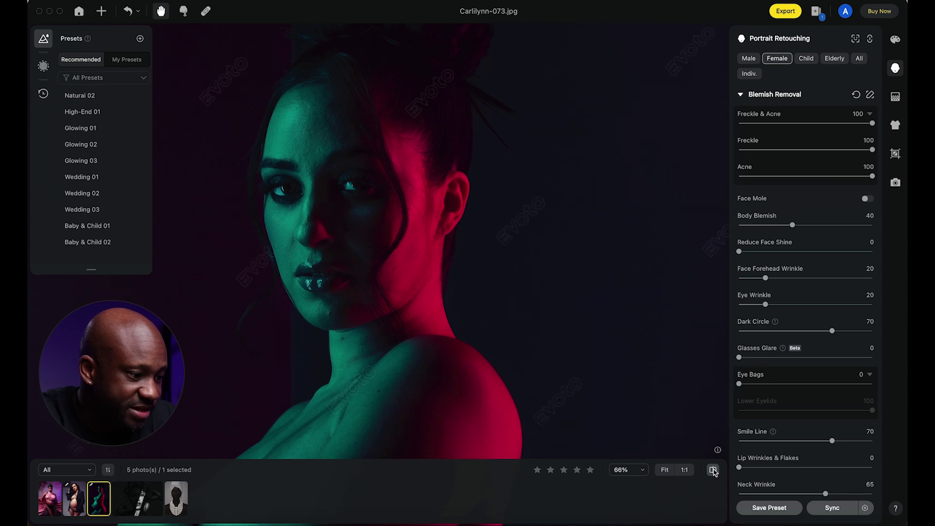
pyautogui.scroll(-15, 817, 369)
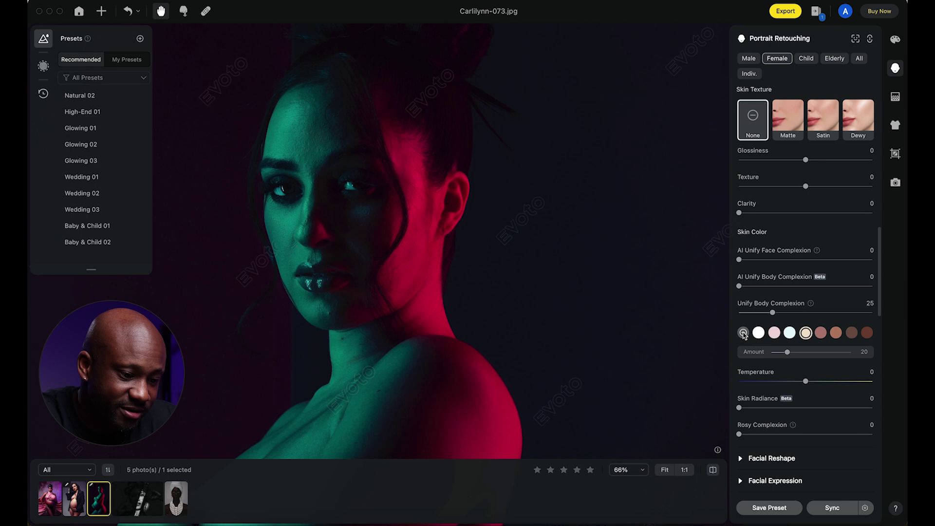
# Remove the body complexion skin-tone tint and compare the neck and shoulder with the original.
pyautogui.click(743, 333)
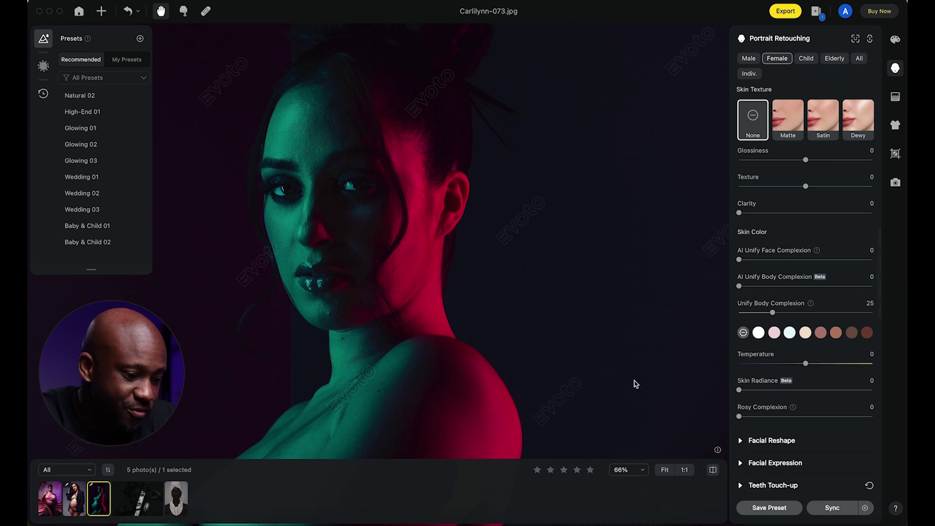
pyautogui.click(714, 471)
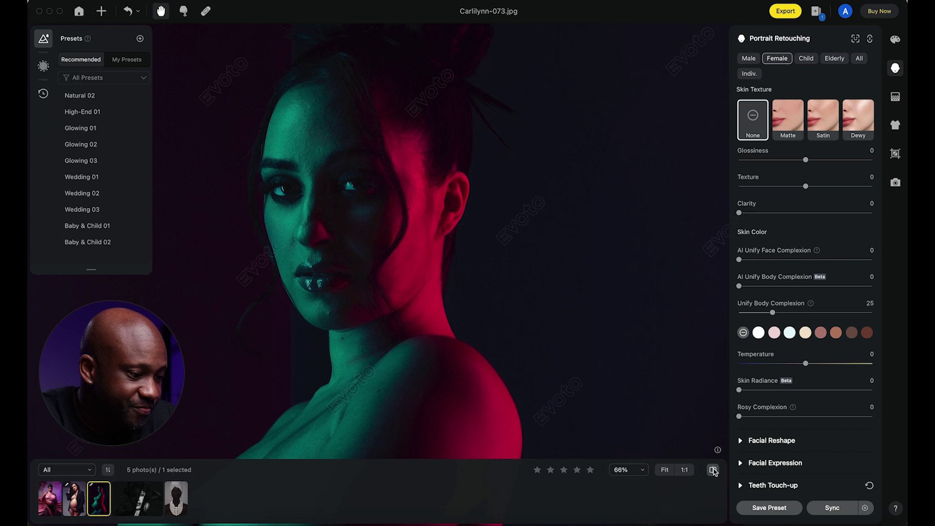
pyautogui.moveTo(435, 399); pyautogui.dragTo(430, 131)
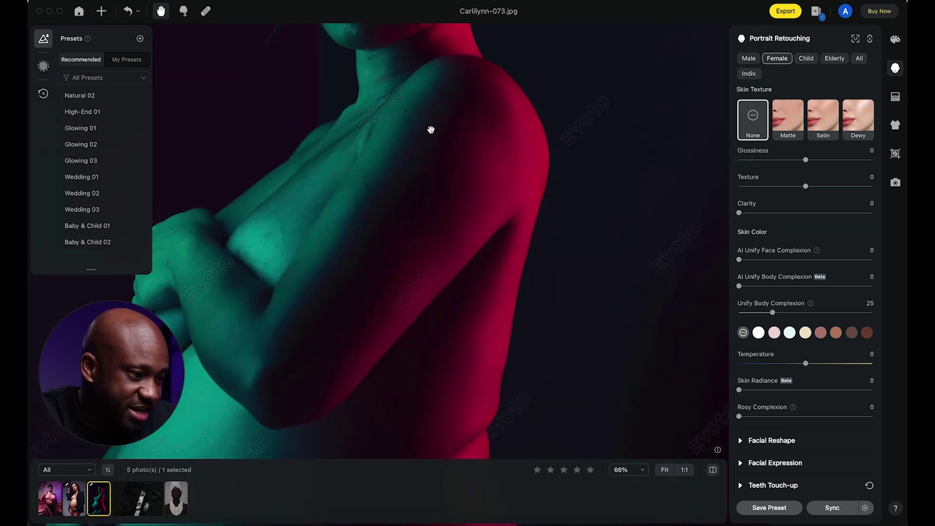
pyautogui.scroll(-10, 412, 156)
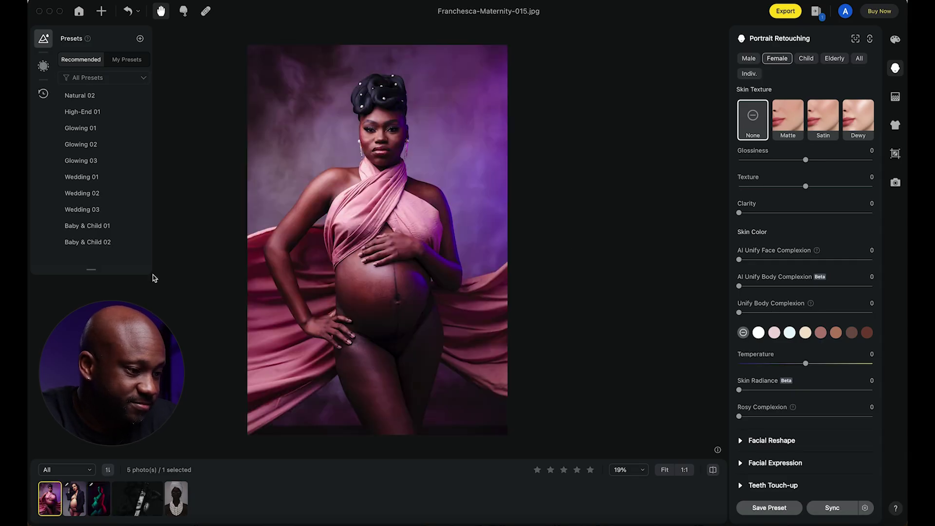
# Open Franchesca-Maternity-015, inspect the wrap and hands, and apply the High-End 01 preset.
pyautogui.click(390, 356)
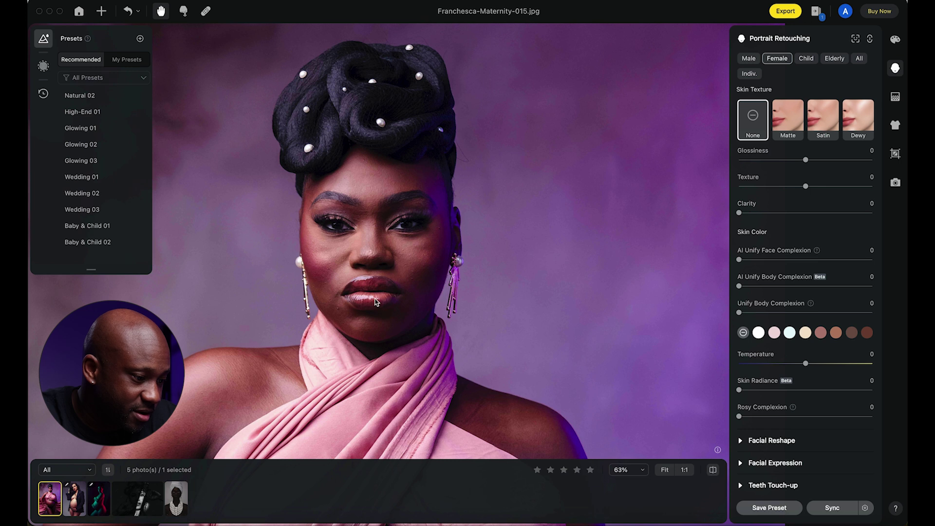
pyautogui.scroll(5, 375, 302)
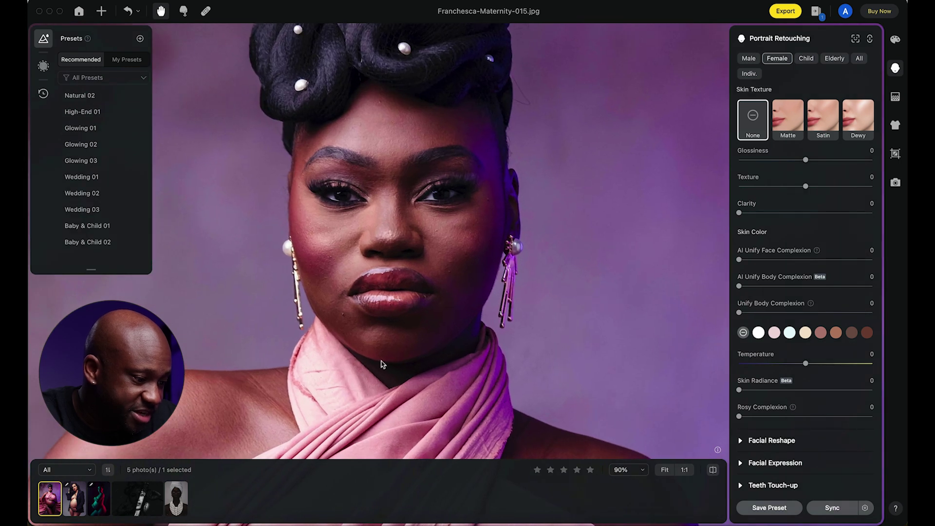
pyautogui.scroll(-5, 388, 350)
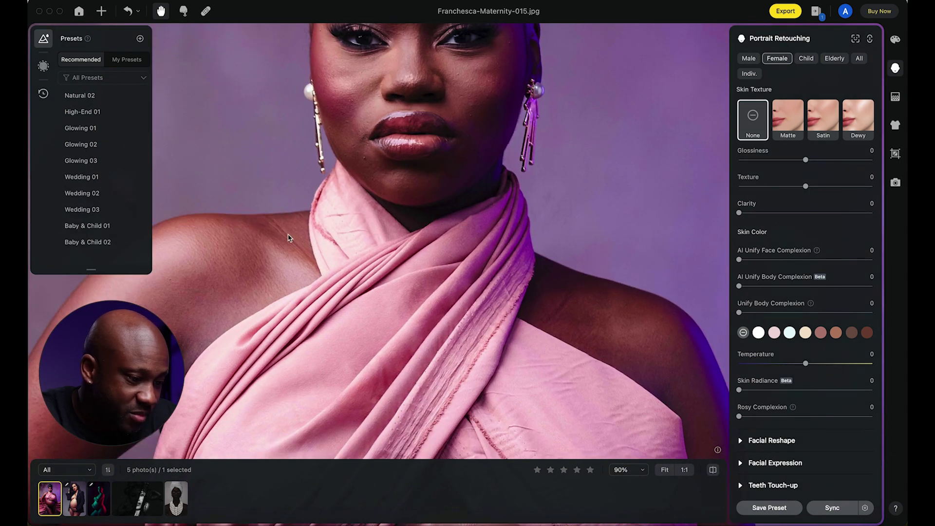
pyautogui.moveTo(532, 393); pyautogui.dragTo(515, 242)
pyautogui.scroll(-2, 504, 280)
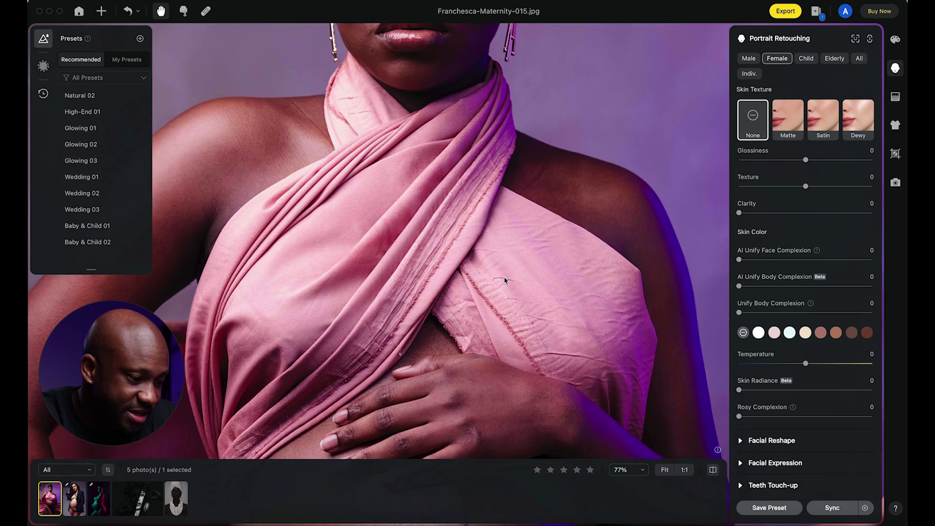
pyautogui.scroll(-3, 500, 312)
pyautogui.scroll(-3, 454, 182)
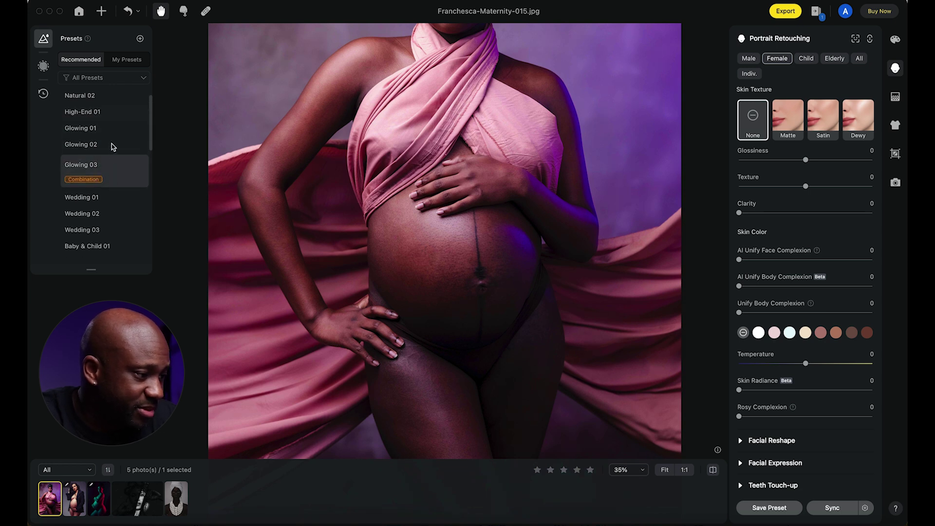
pyautogui.click(100, 117)
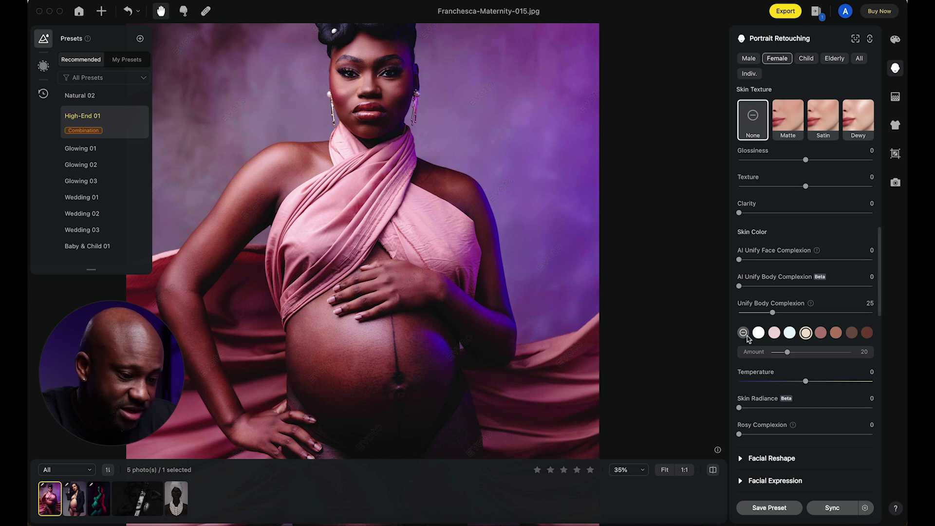
# Set the skin colour tint to none and compare the belly with the original.
pyautogui.click(744, 333)
pyautogui.moveTo(367, 388); pyautogui.dragTo(370, 278)
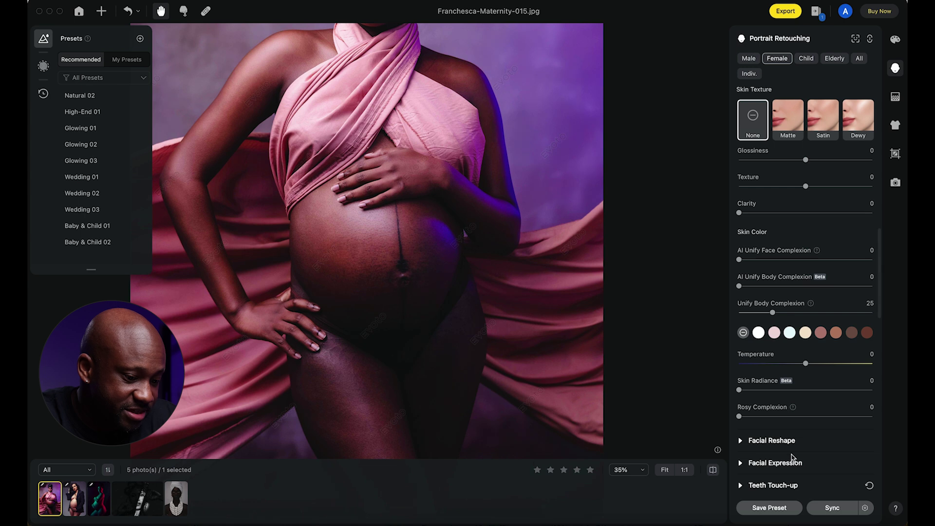
pyautogui.click(713, 470)
pyautogui.click(713, 470)
pyautogui.click(712, 470)
pyautogui.click(713, 470)
pyautogui.click(712, 470)
pyautogui.click(713, 470)
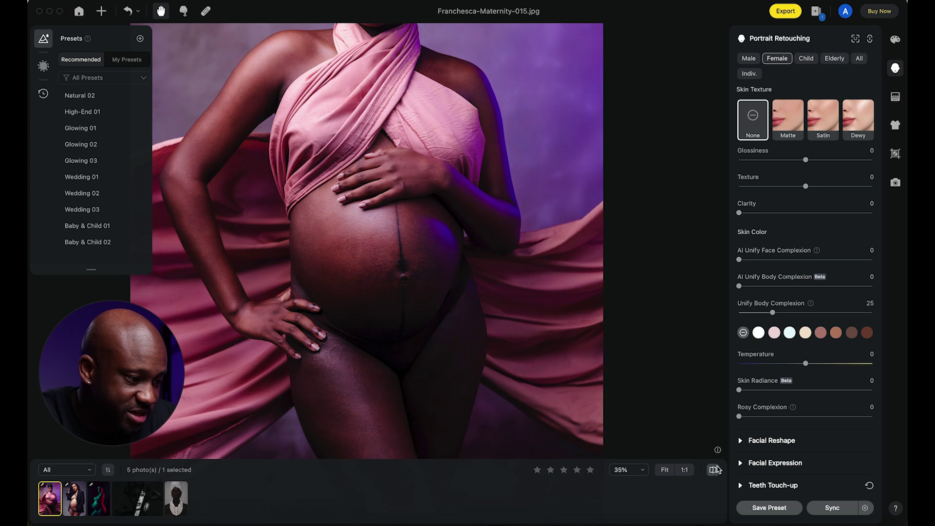
# Zoom into the face and shoulders and compare them before and after retouching.
pyautogui.scroll(10, 418, 194)
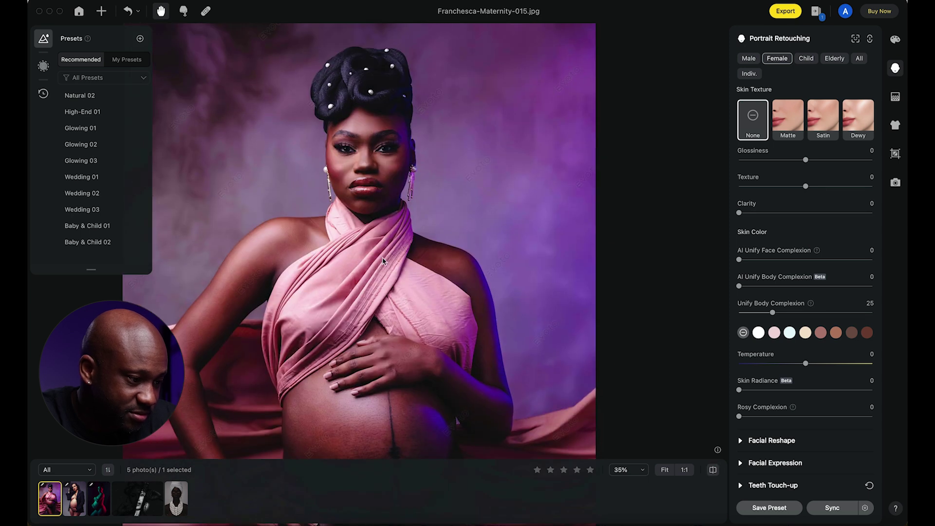
pyautogui.scroll(5, 374, 234)
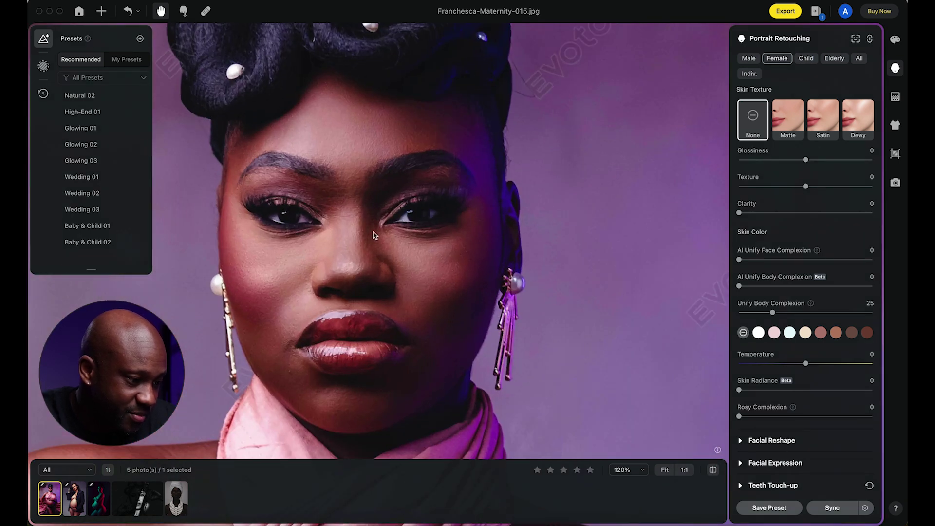
pyautogui.moveTo(375, 233); pyautogui.dragTo(374, 213)
pyautogui.scroll(-4, 375, 215)
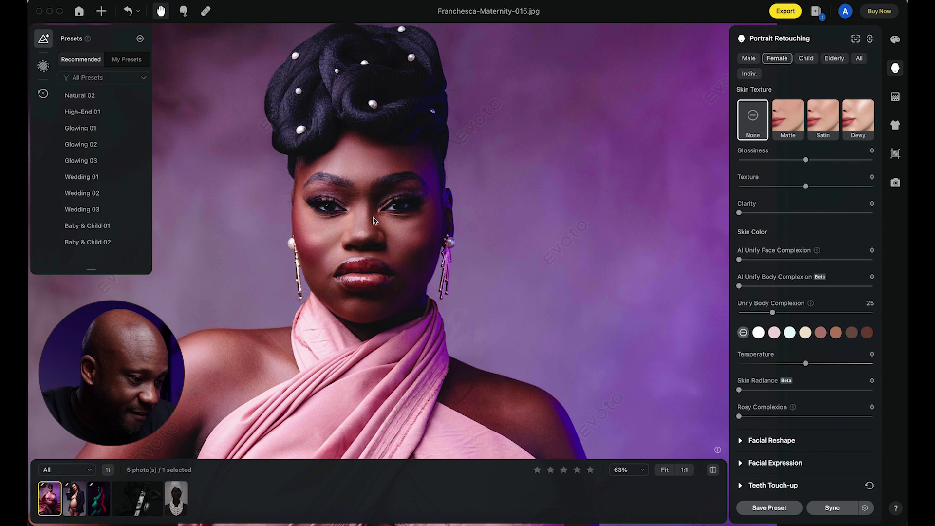
pyautogui.moveTo(372, 163); pyautogui.dragTo(369, 192)
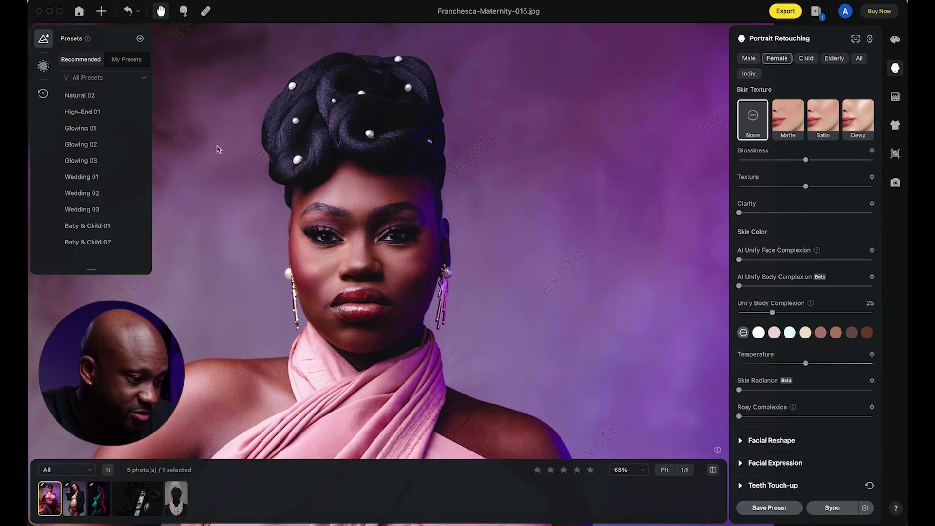
pyautogui.click(713, 470)
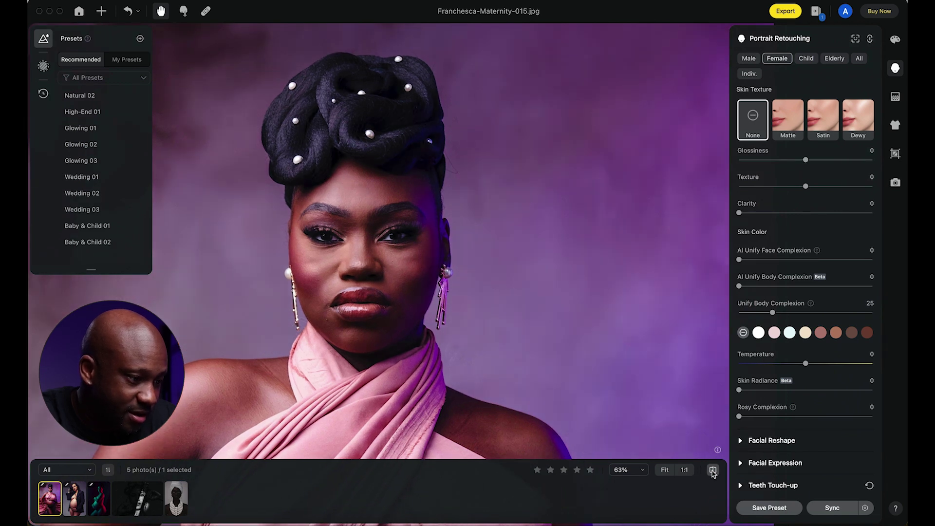
pyautogui.click(713, 469)
pyautogui.click(713, 471)
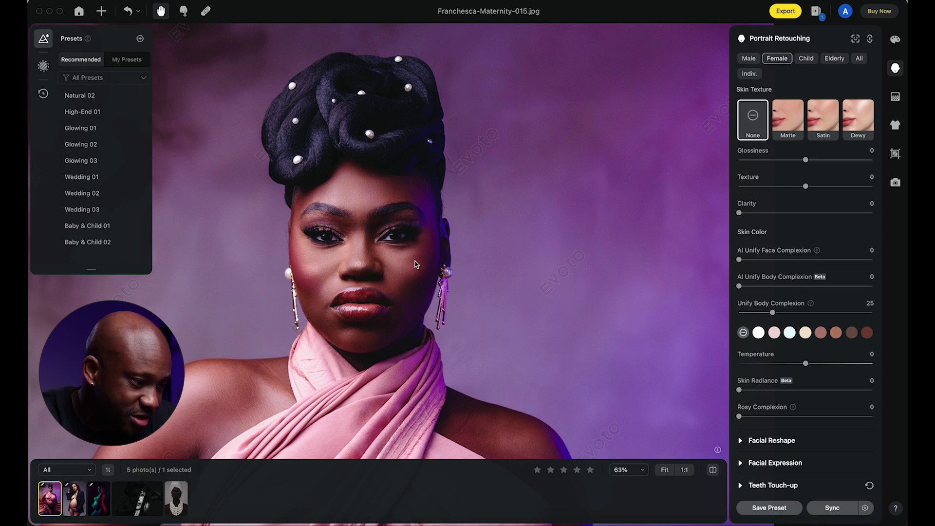
pyautogui.click(206, 10)
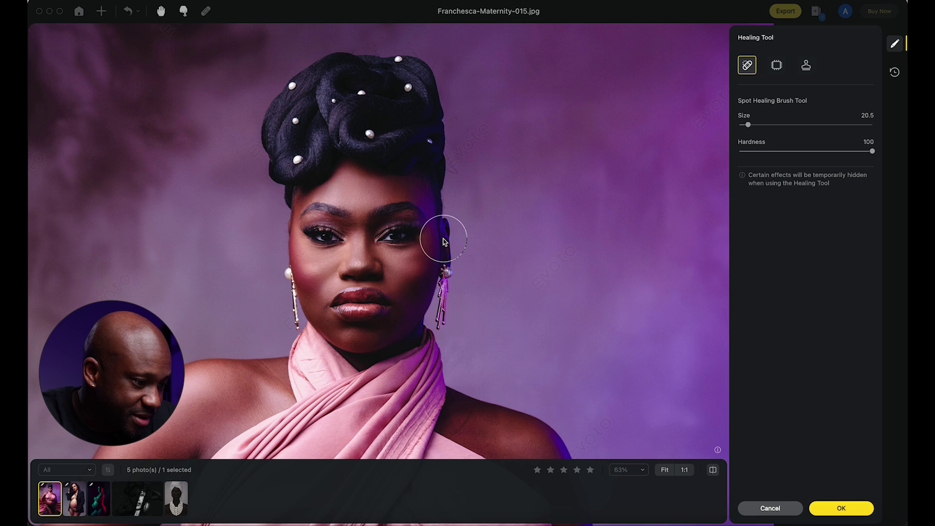
pyautogui.click(378, 274)
pyautogui.press('[')
pyautogui.press('[')
pyautogui.press('[')
pyautogui.press('[')
pyautogui.press('[')
pyautogui.press('[')
pyautogui.press('[')
pyautogui.press('[')
pyautogui.press('[')
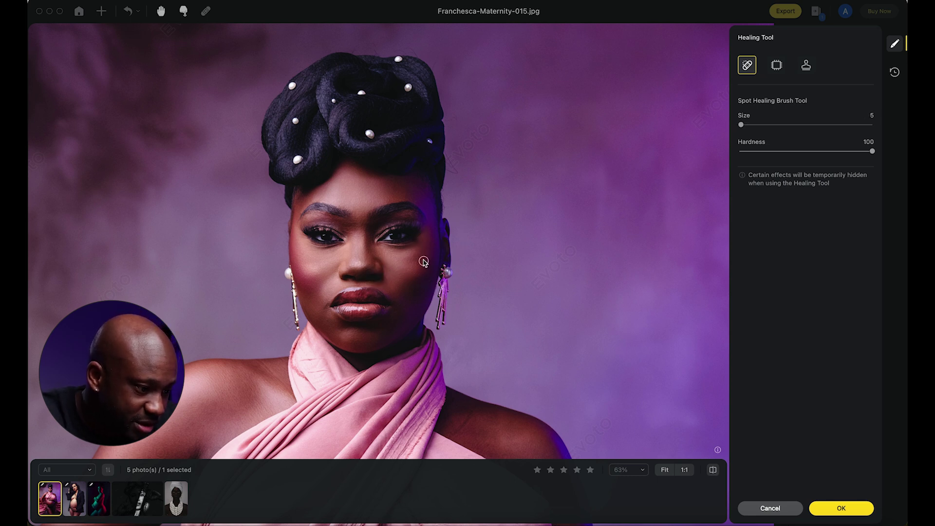
pyautogui.moveTo(423, 260)
pyautogui.mouseDown()
pyautogui.moveTo(414, 263)
pyautogui.moveTo(424, 258)
pyautogui.mouseUp()
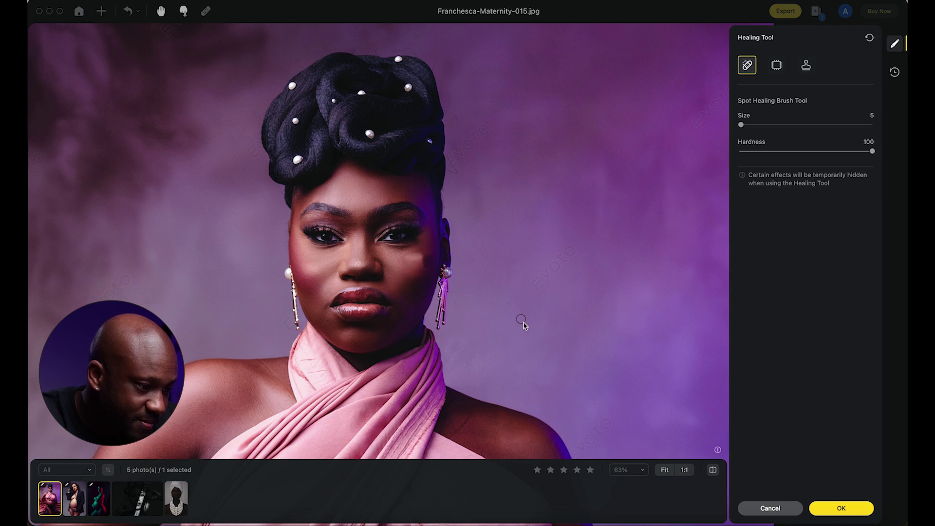
pyautogui.press('super+z')
pyautogui.press('super+z')
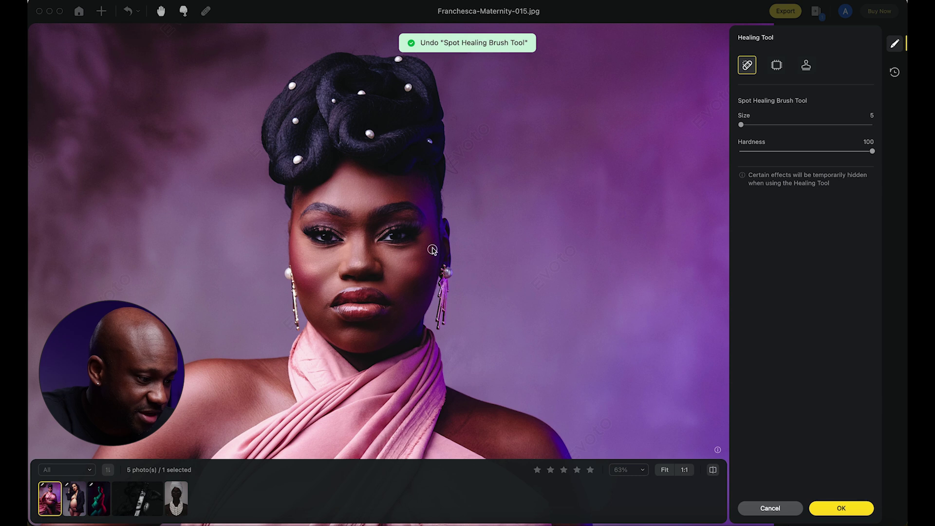
pyautogui.click(770, 508)
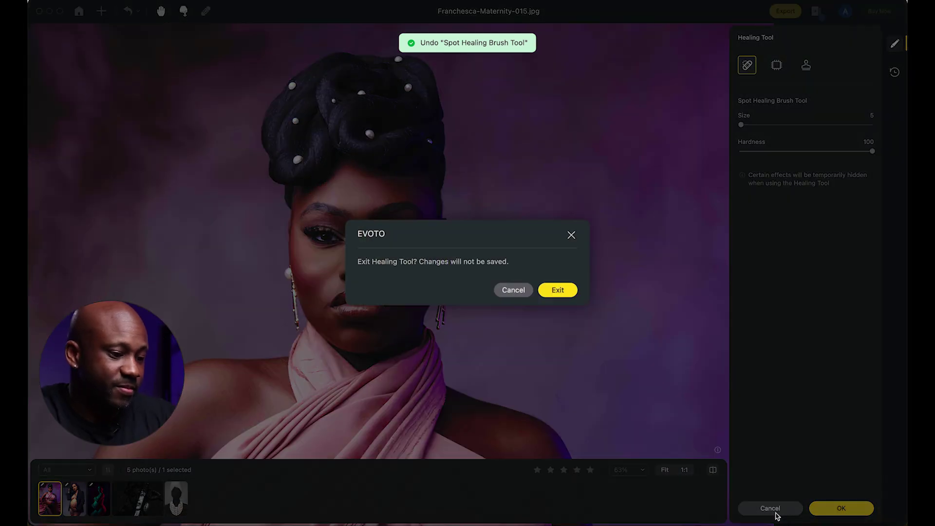
pyautogui.click(555, 290)
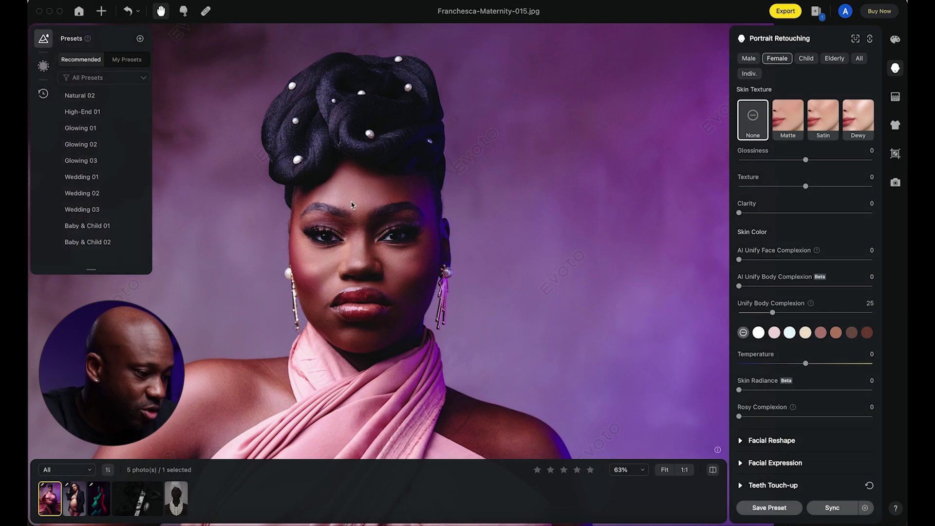
# Bring the chest and belly into view and set Body Blemish to 100.
pyautogui.scroll(-5, 487, 212)
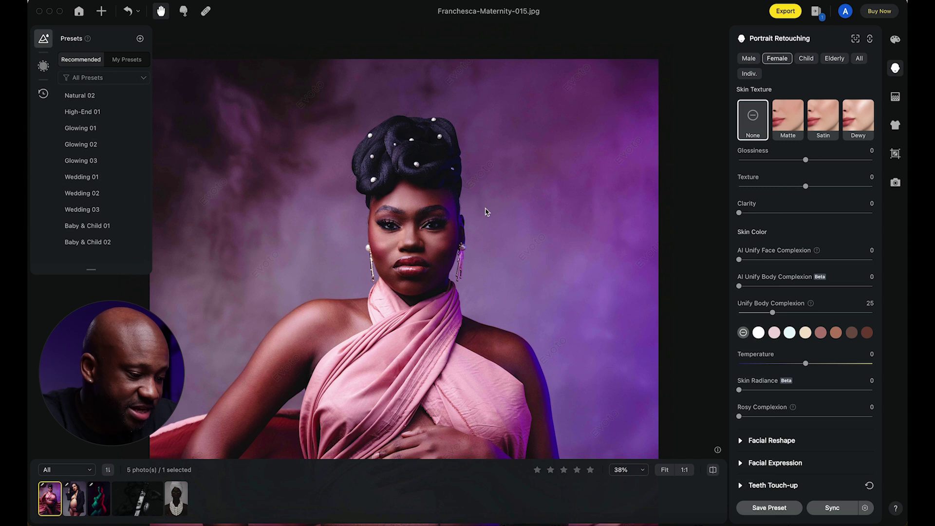
pyautogui.moveTo(461, 345); pyautogui.dragTo(440, 252)
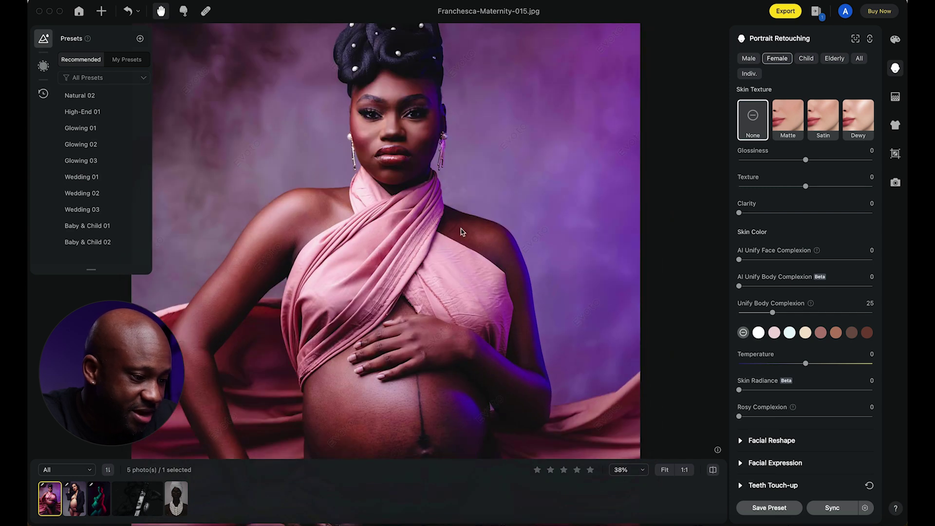
pyautogui.scroll(10, 804, 234)
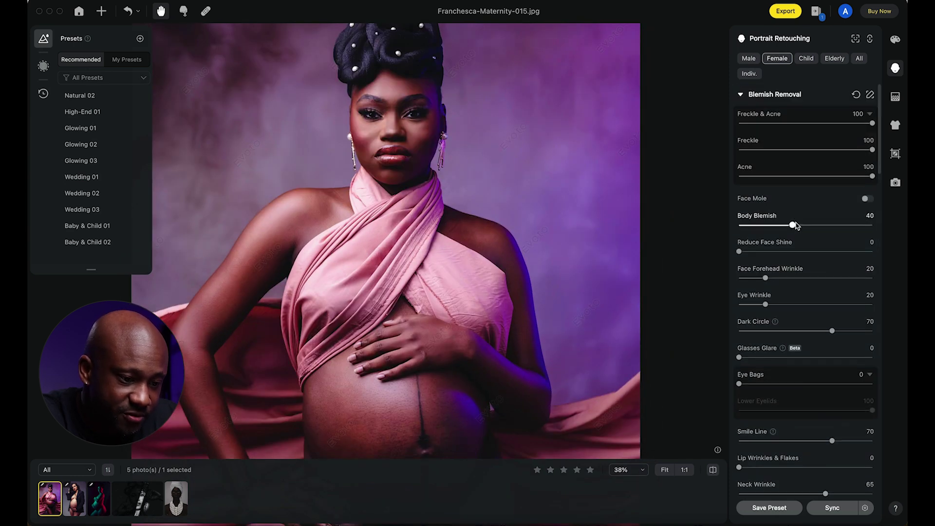
pyautogui.moveTo(793, 226); pyautogui.dragTo(875, 226)
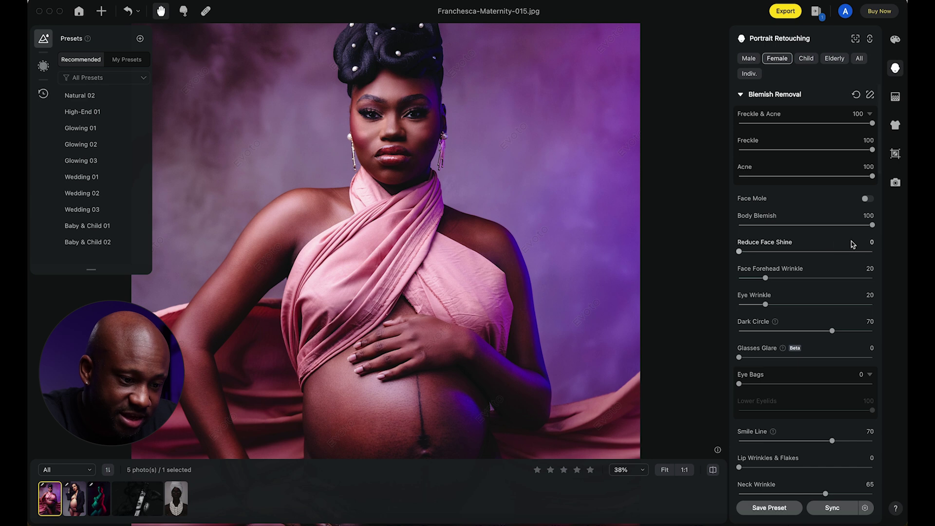
# Zoom in to inspect the shoulder, belly and face skin at close range.
pyautogui.click(454, 232)
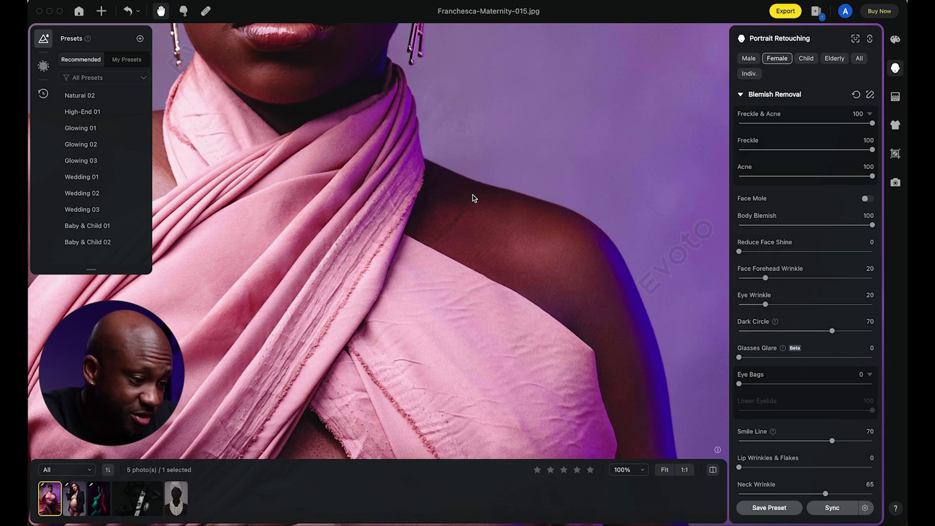
pyautogui.scroll(-5, 446, 257)
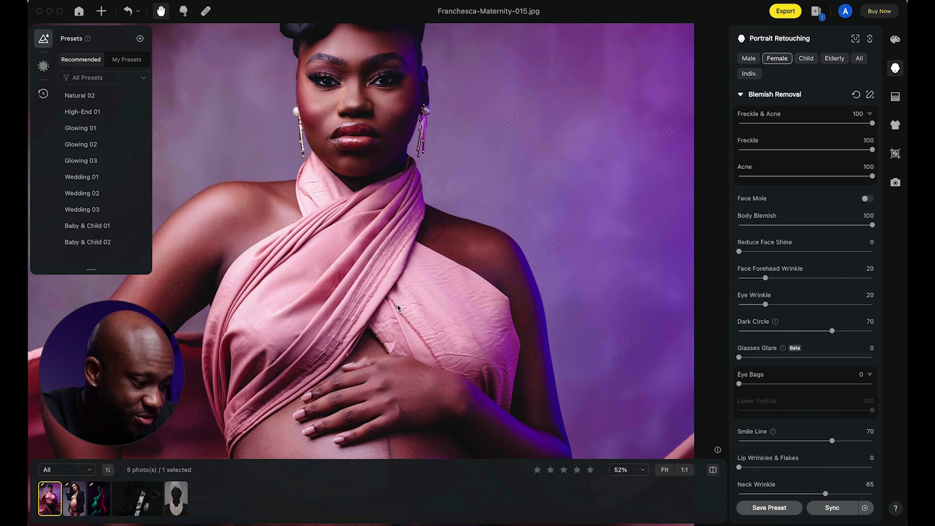
pyautogui.scroll(3, 400, 309)
pyautogui.moveTo(394, 258); pyautogui.dragTo(390, 93)
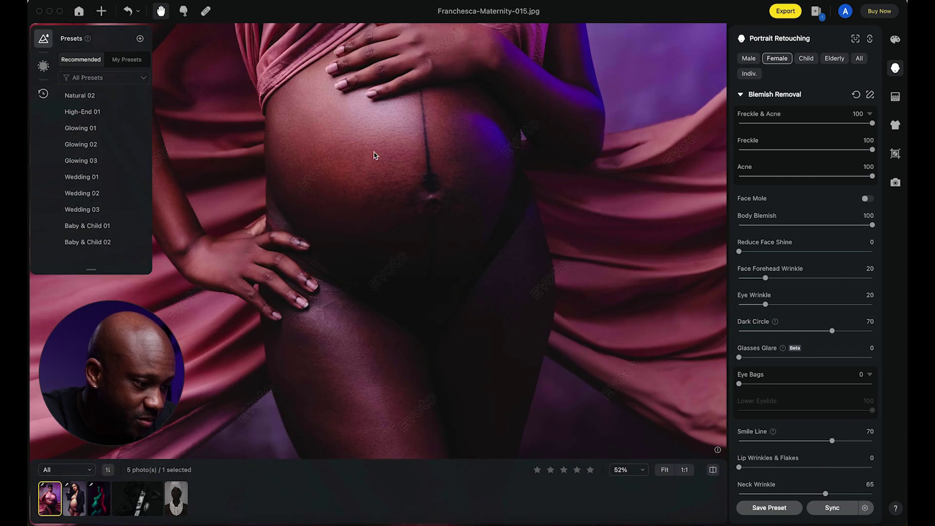
pyautogui.scroll(-2, 426, 229)
pyautogui.moveTo(426, 226); pyautogui.dragTo(438, 295)
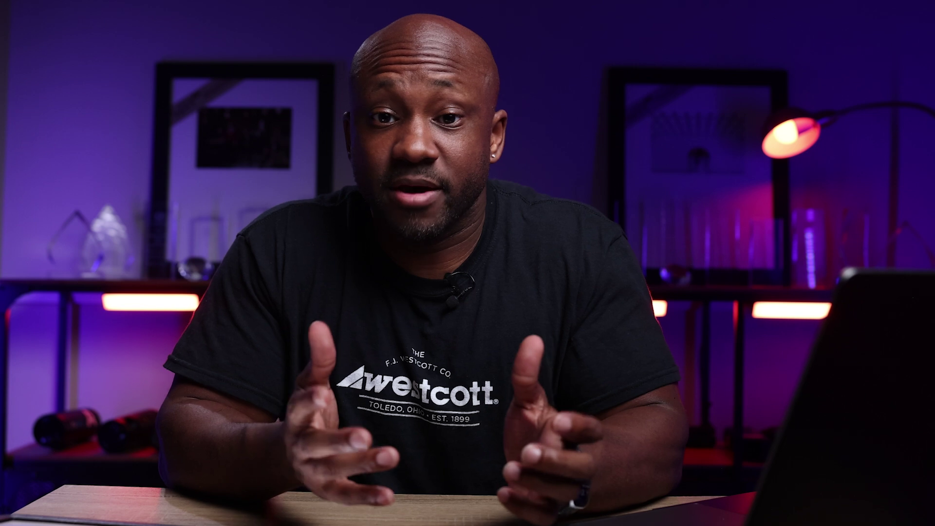